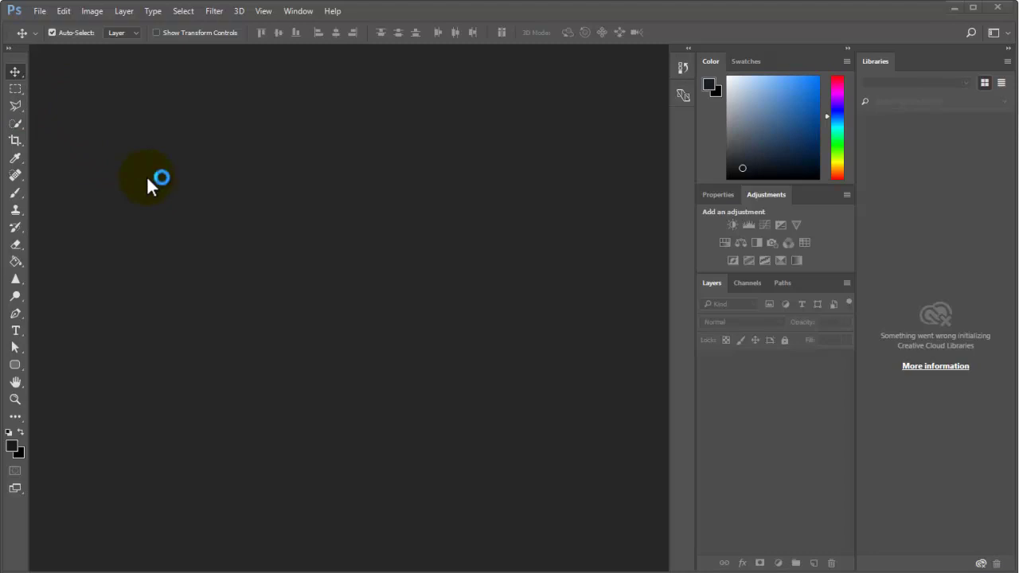
Step: Use File > Open to load photo-of-woman-wearing-white-top-2744193.jpg from the Exersise > Day 3 folder
{"action": "left_click", "coordinate": [36, 12]}
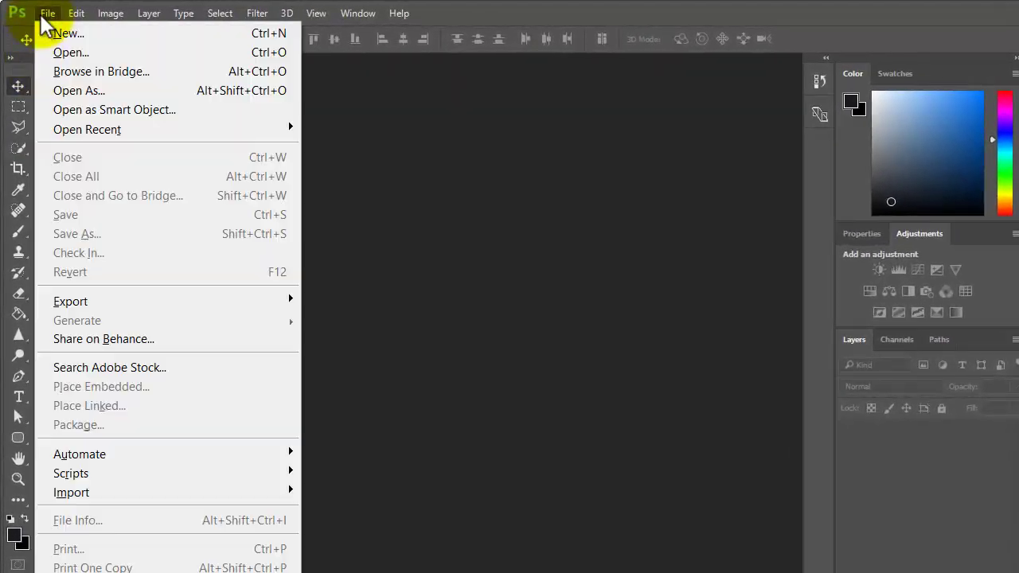
{"action": "left_click", "coordinate": [68, 52]}
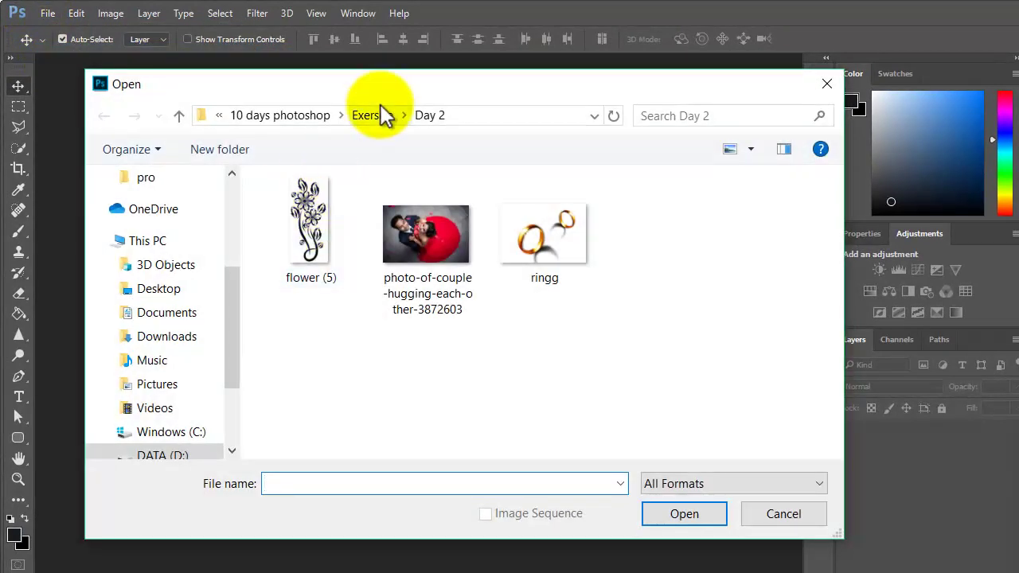
{"action": "left_click", "coordinate": [381, 115]}
{"action": "double_click", "coordinate": [312, 253]}
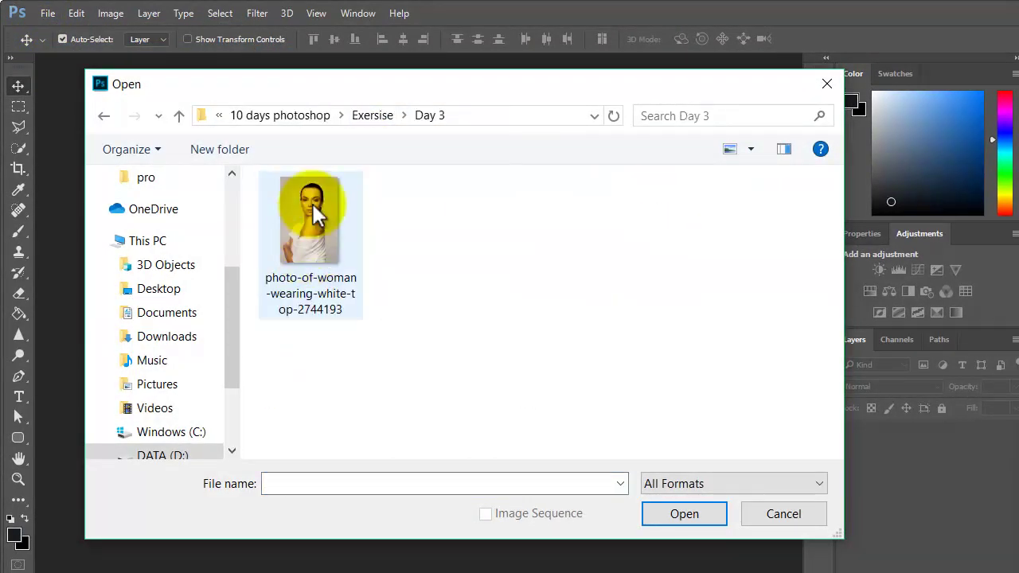
{"action": "left_click", "coordinate": [311, 238]}
{"action": "left_click", "coordinate": [678, 513]}
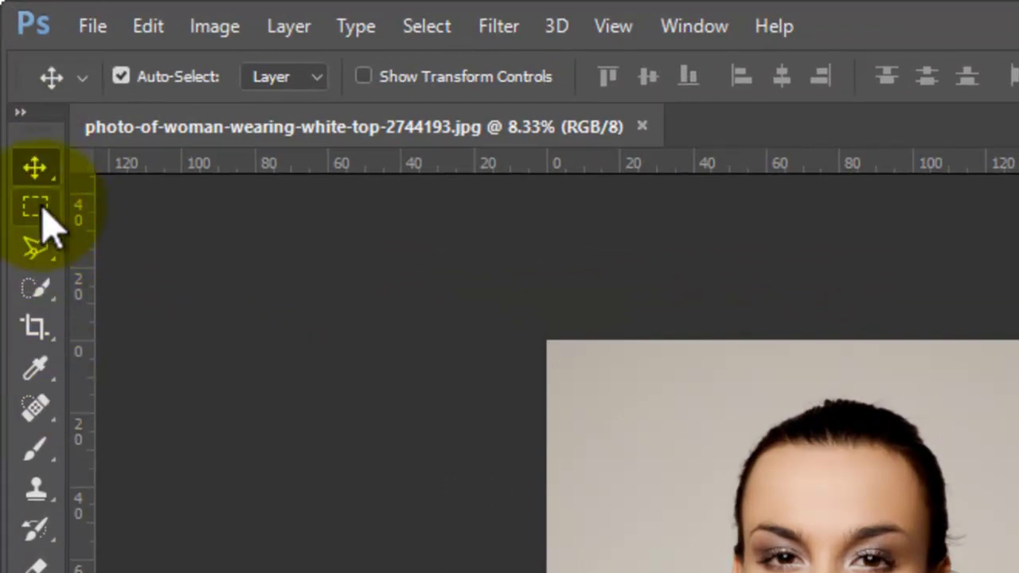
Step: Look through the marquee and lasso tools, then make Quick Selection (brush size 15) the active tool
{"action": "left_click_drag", "start_coordinate": [44, 211], "coordinate": [253, 213]}
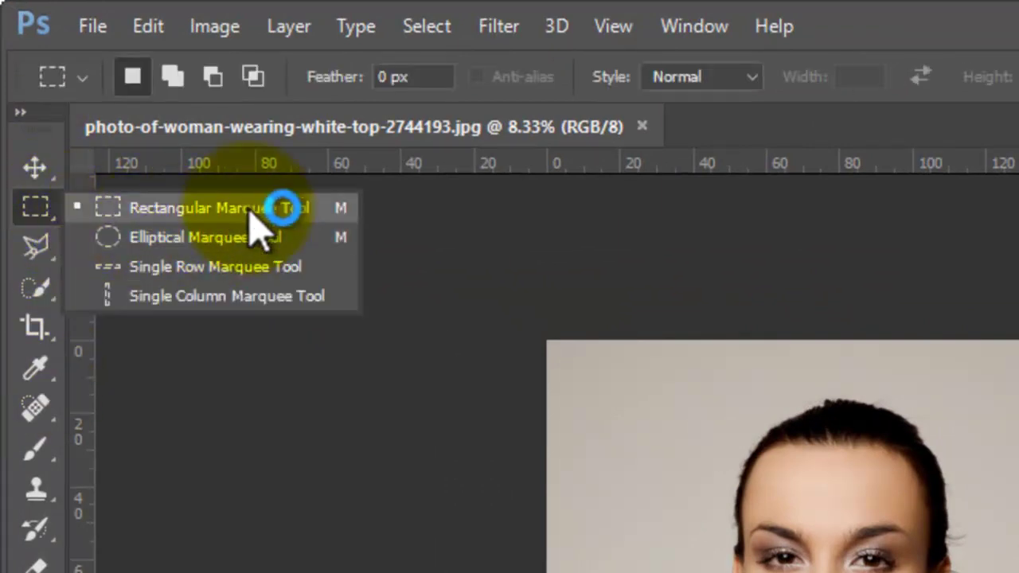
{"action": "left_click", "coordinate": [37, 251]}
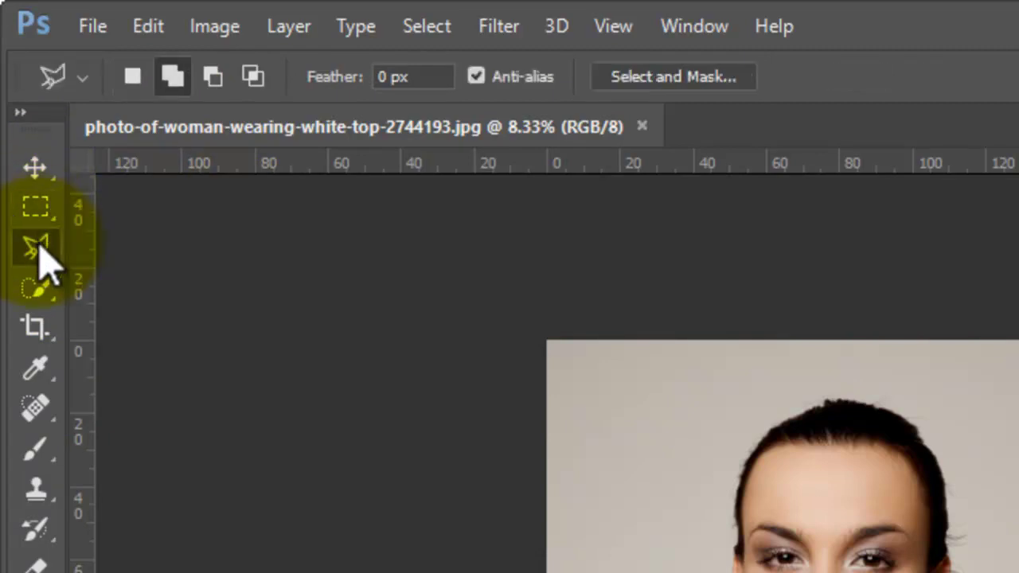
{"action": "left_click", "coordinate": [34, 284]}
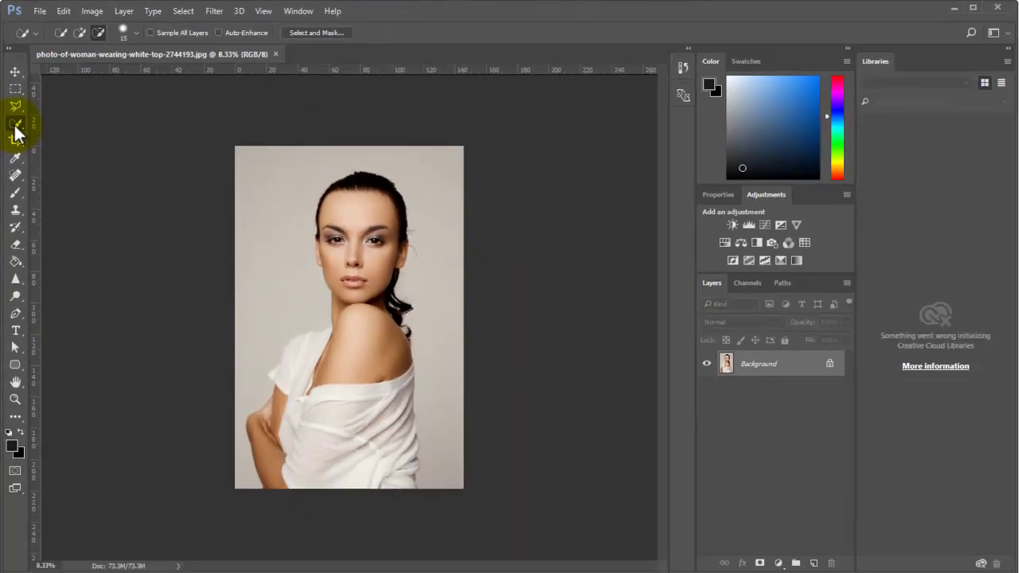
{"action": "right_click", "coordinate": [16, 128]}
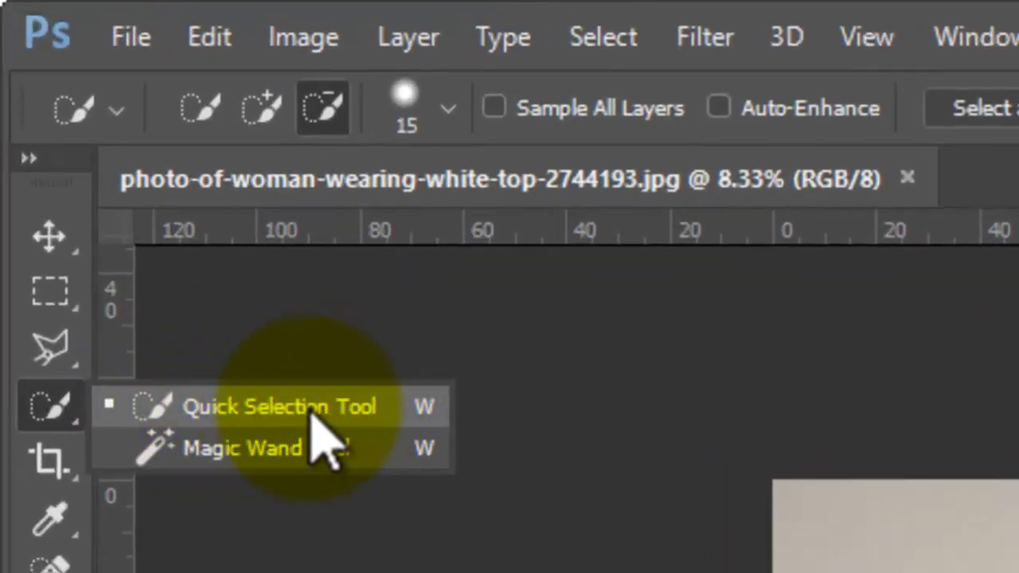
{"action": "left_click", "coordinate": [188, 246]}
{"action": "left_click", "coordinate": [45, 398]}
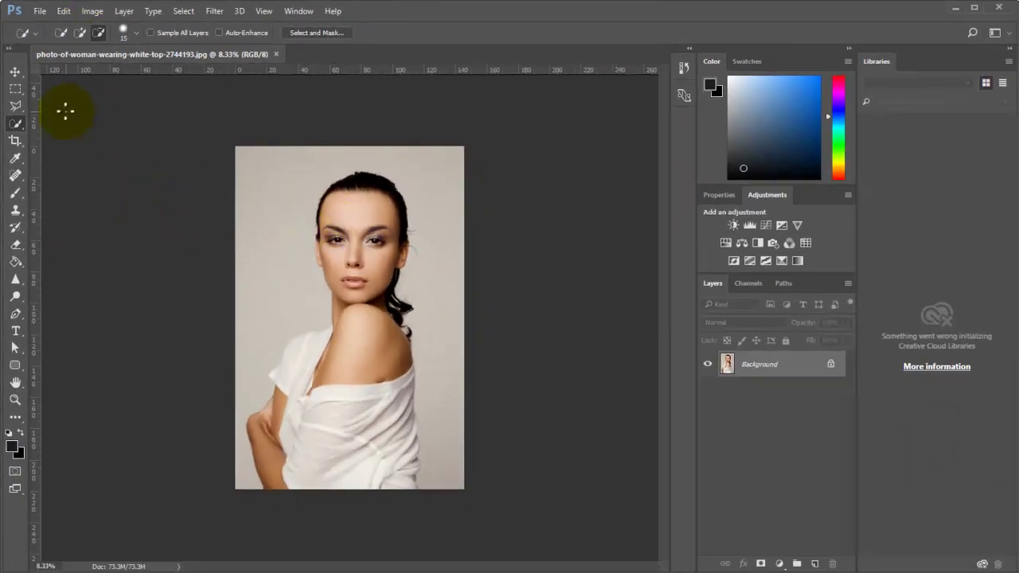
Step: In New Selection mode, paint a quick selection over the woman's face and hair, then zoom in
{"action": "left_click", "coordinate": [16, 124]}
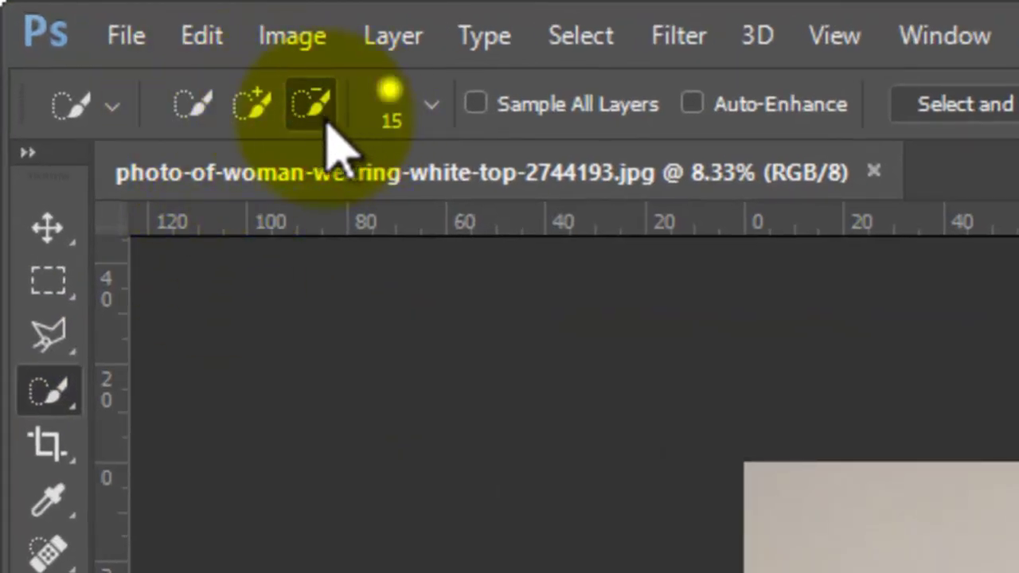
{"action": "left_click", "coordinate": [193, 111]}
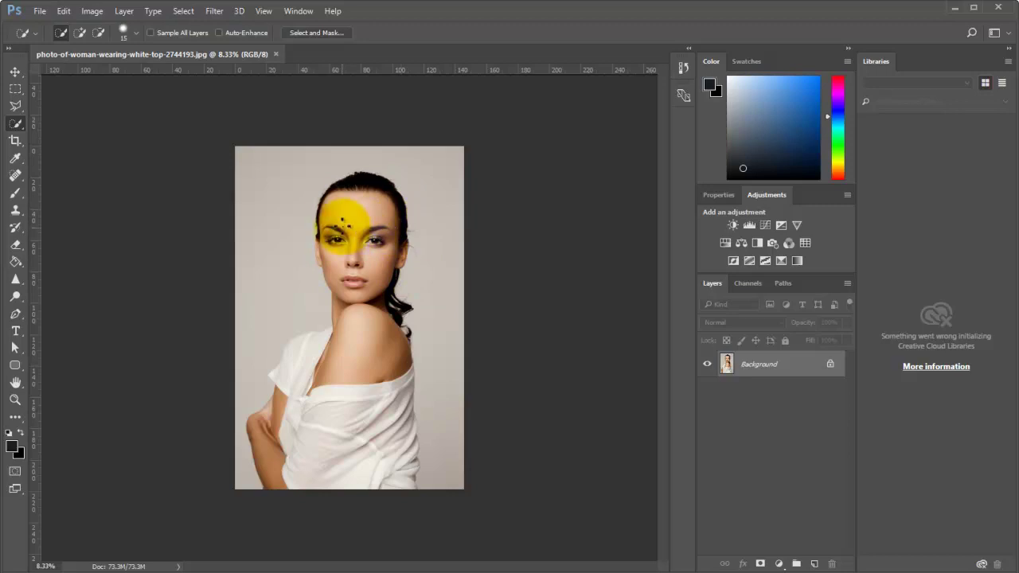
{"action": "mouse_move", "coordinate": [338, 280]}
{"action": "left_mouse_down"}
{"action": "mouse_move", "coordinate": [330, 268]}
{"action": "mouse_move", "coordinate": [336, 211]}
{"action": "left_mouse_up"}
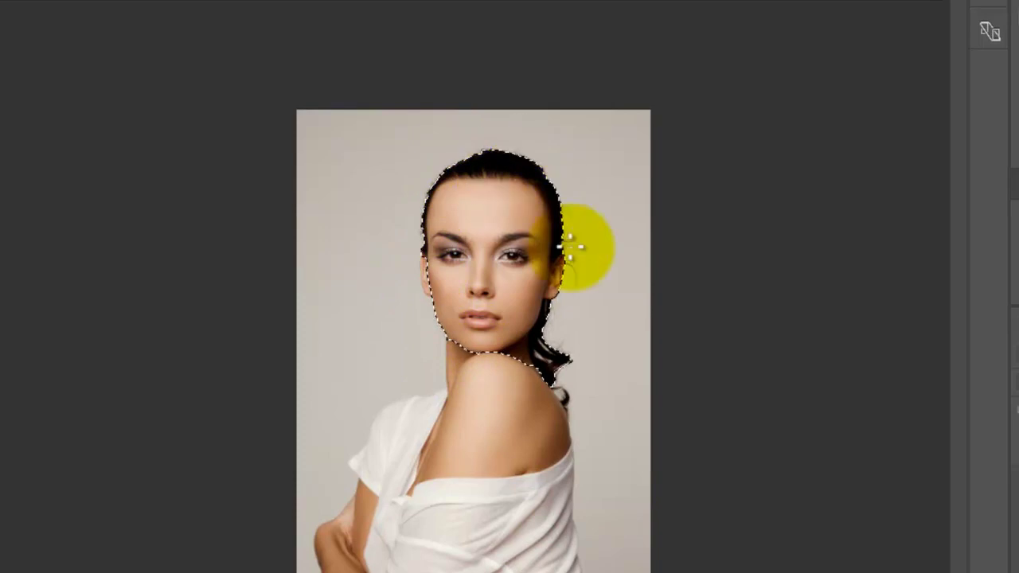
{"action": "key", "text": "ctrl+plus"}
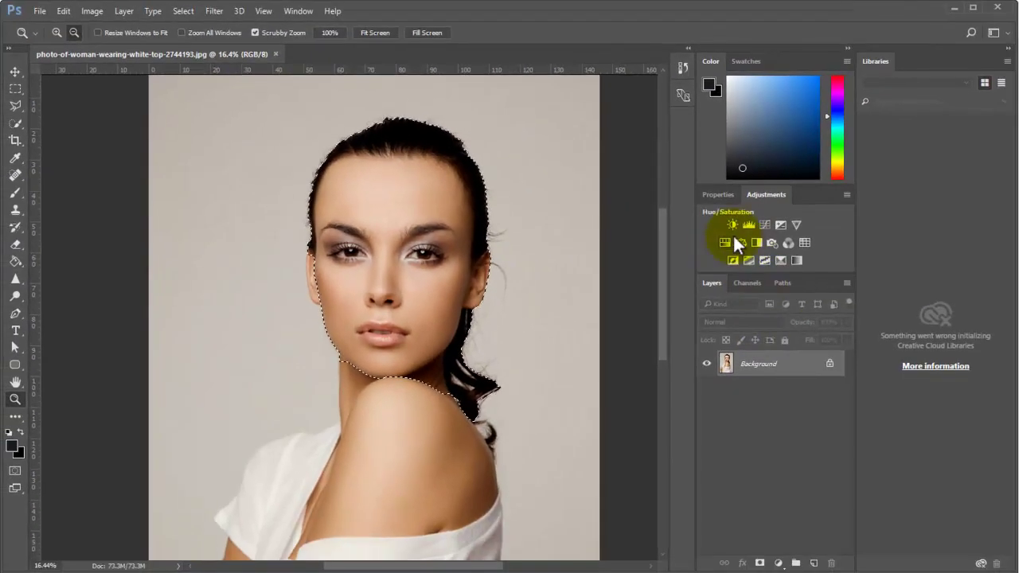
Step: Add a Hue/Saturation adjustment, try Hue -145 then -32, then delete the adjustment layer
{"action": "left_click", "coordinate": [741, 242]}
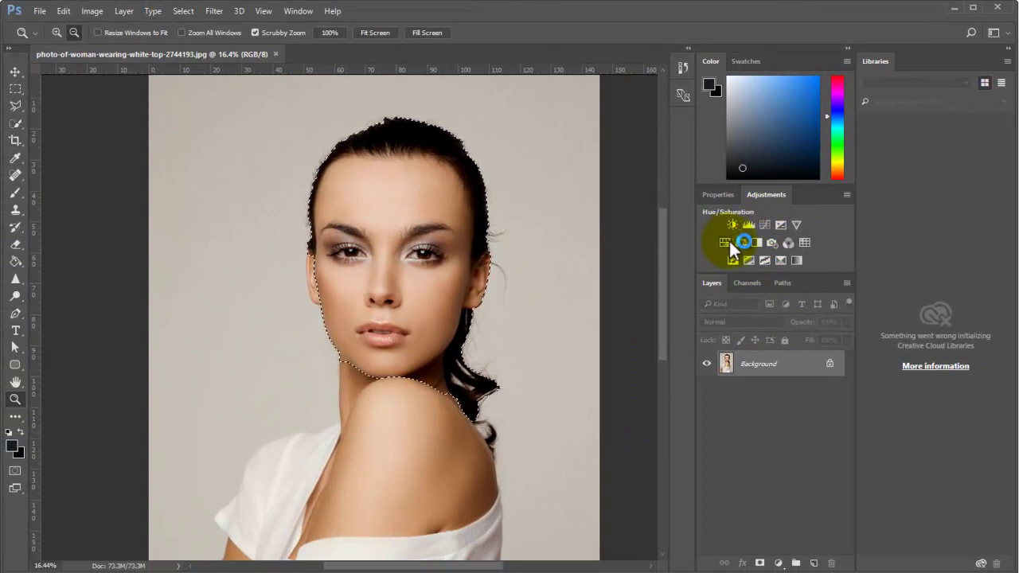
{"action": "left_click_drag", "start_coordinate": [755, 285], "coordinate": [686, 285]}
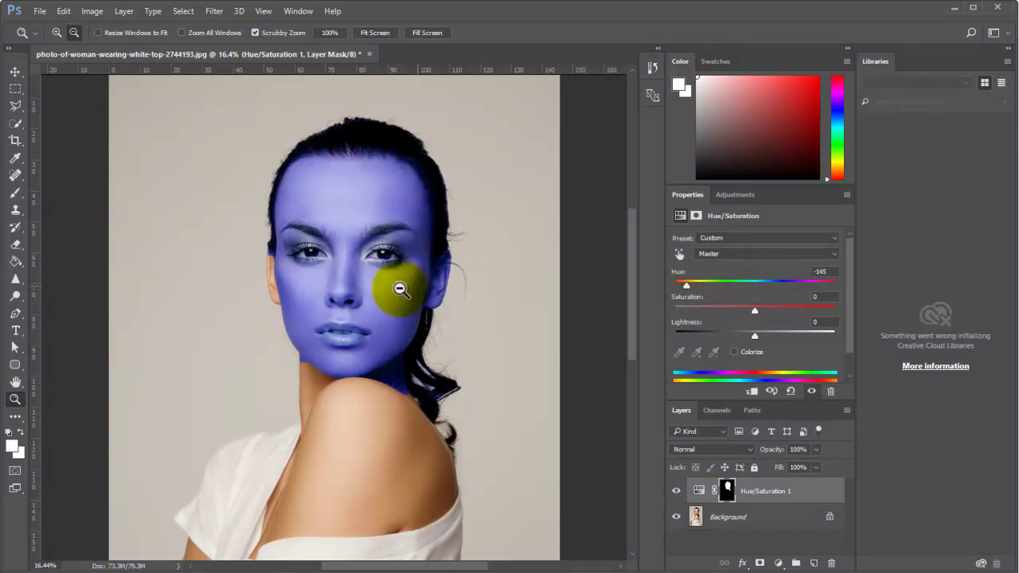
{"action": "left_click_drag", "start_coordinate": [686, 292], "coordinate": [731, 286]}
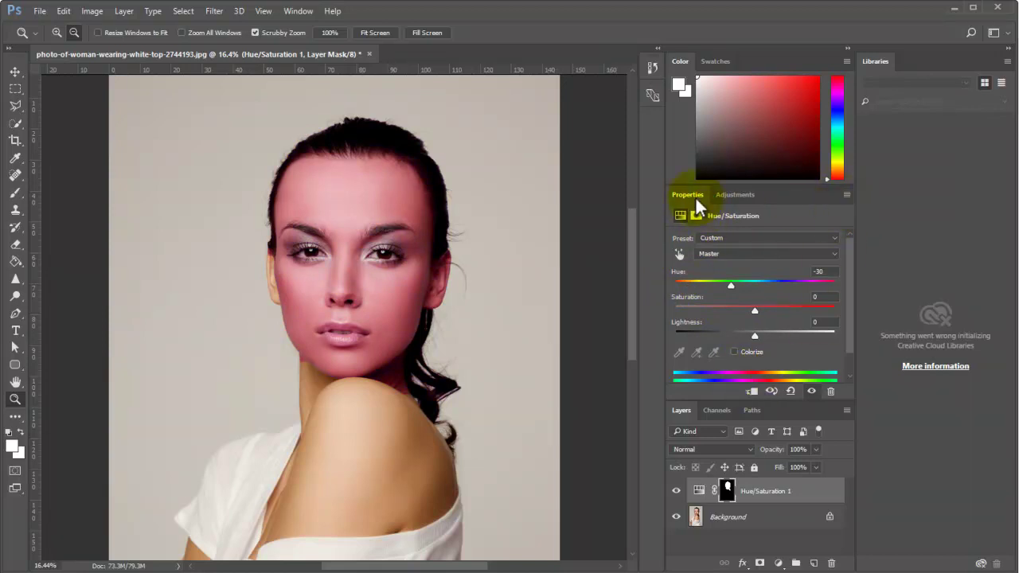
{"action": "left_click_drag", "start_coordinate": [755, 492], "coordinate": [830, 563]}
Step: Quick-select the head, face and neck, trial a Content-Aware fill, then undo it
{"action": "left_click", "coordinate": [15, 123]}
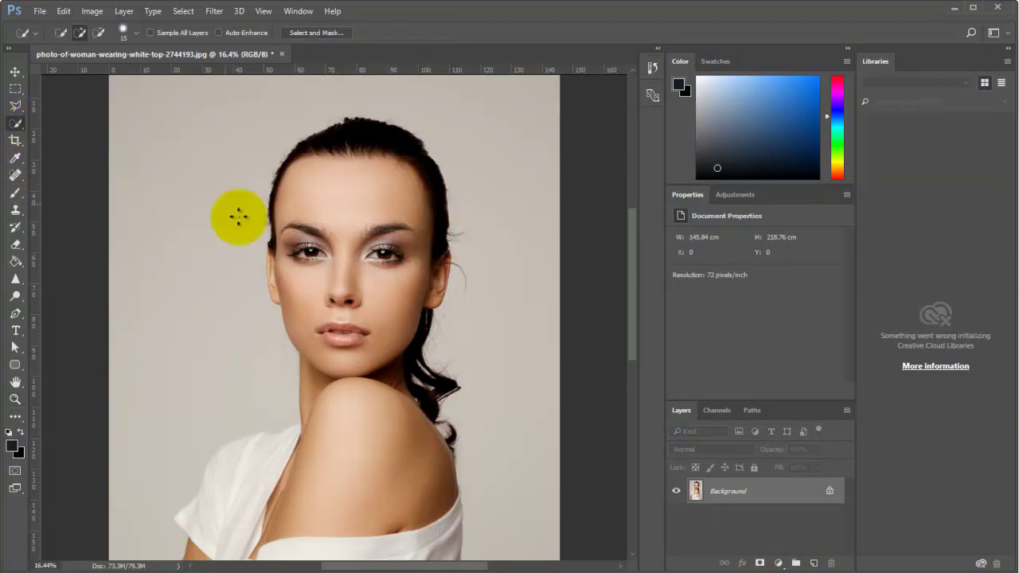
{"action": "mouse_move", "coordinate": [330, 308]}
{"action": "left_mouse_down"}
{"action": "mouse_move", "coordinate": [332, 200]}
{"action": "mouse_move", "coordinate": [346, 182]}
{"action": "mouse_move", "coordinate": [406, 386]}
{"action": "left_mouse_up"}
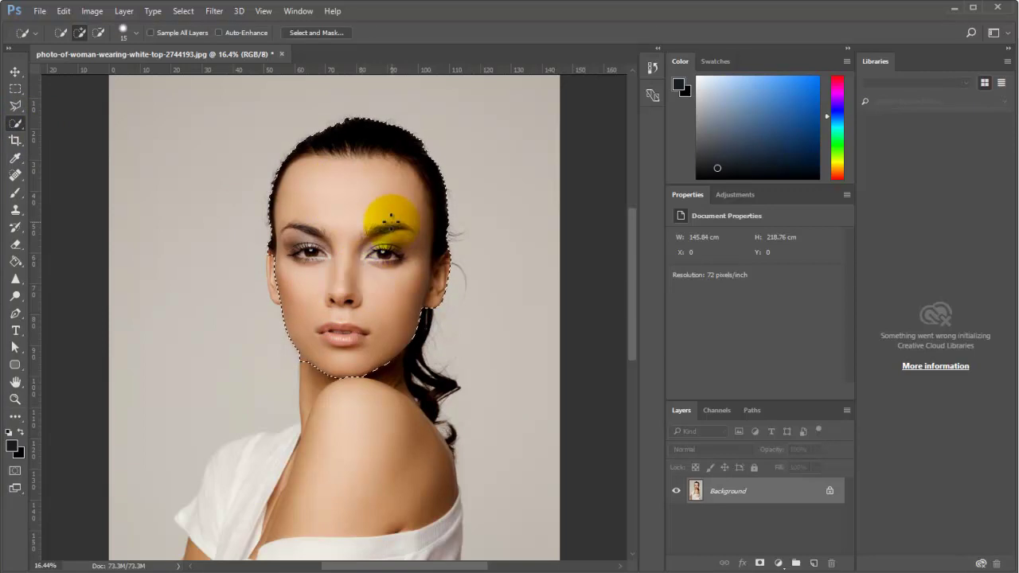
{"action": "key", "text": "shift+BackSpace"}
{"action": "left_click", "coordinate": [724, 222]}
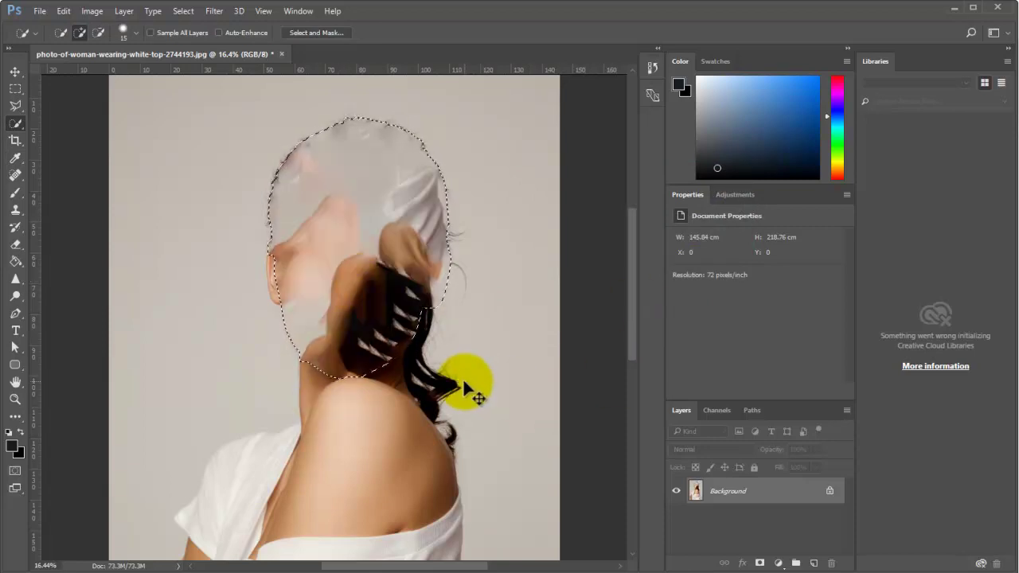
{"action": "key", "text": "ctrl+z"}
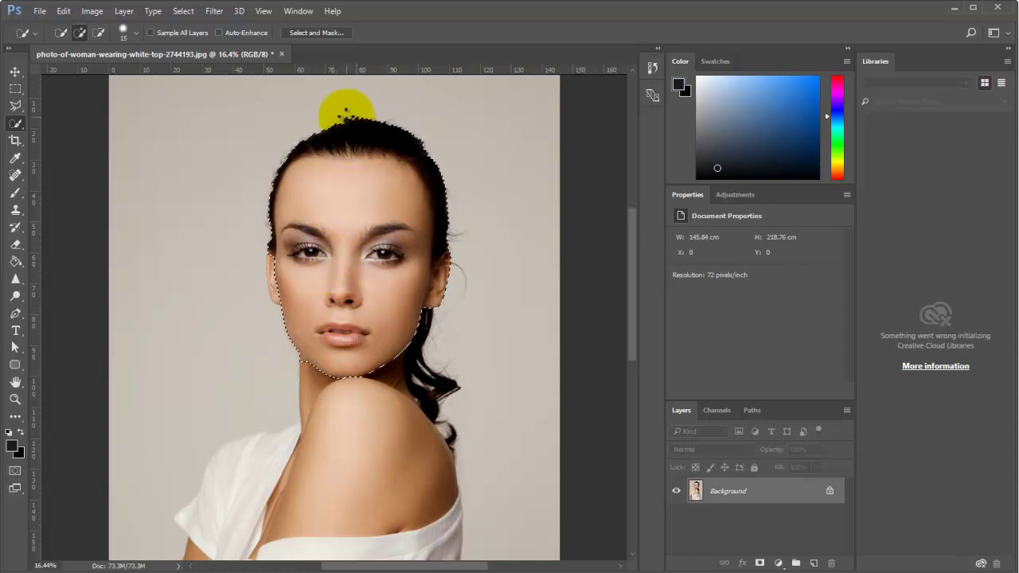
Step: Refine the quick selection around the woman's face and hair with further strokes
{"action": "mouse_move", "coordinate": [298, 319]}
{"action": "left_mouse_down"}
{"action": "mouse_move", "coordinate": [390, 350]}
{"action": "mouse_move", "coordinate": [430, 272]}
{"action": "left_mouse_up"}
{"action": "left_click", "coordinate": [363, 168]}
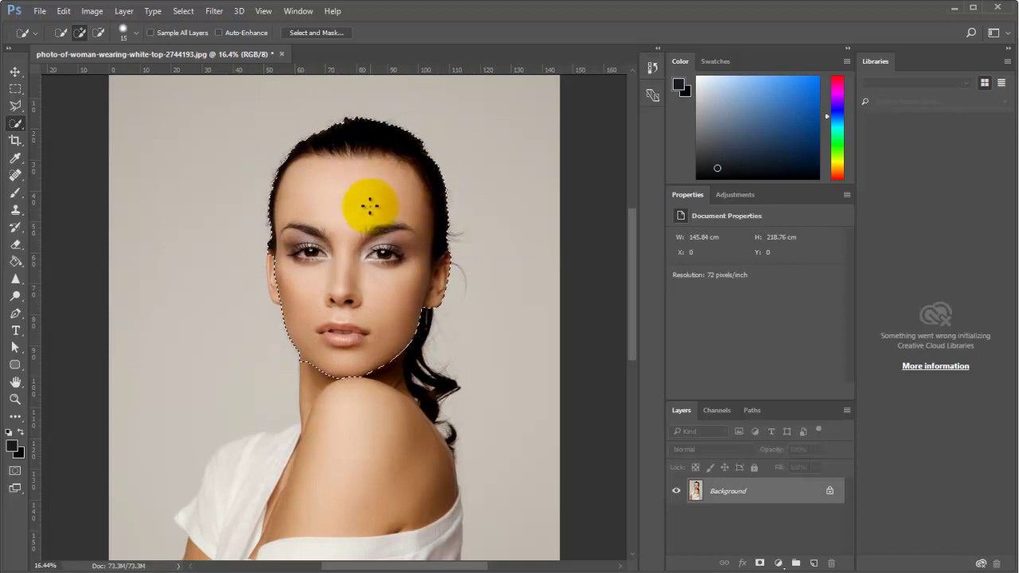
{"action": "left_click_drag", "start_coordinate": [362, 168], "coordinate": [342, 215]}
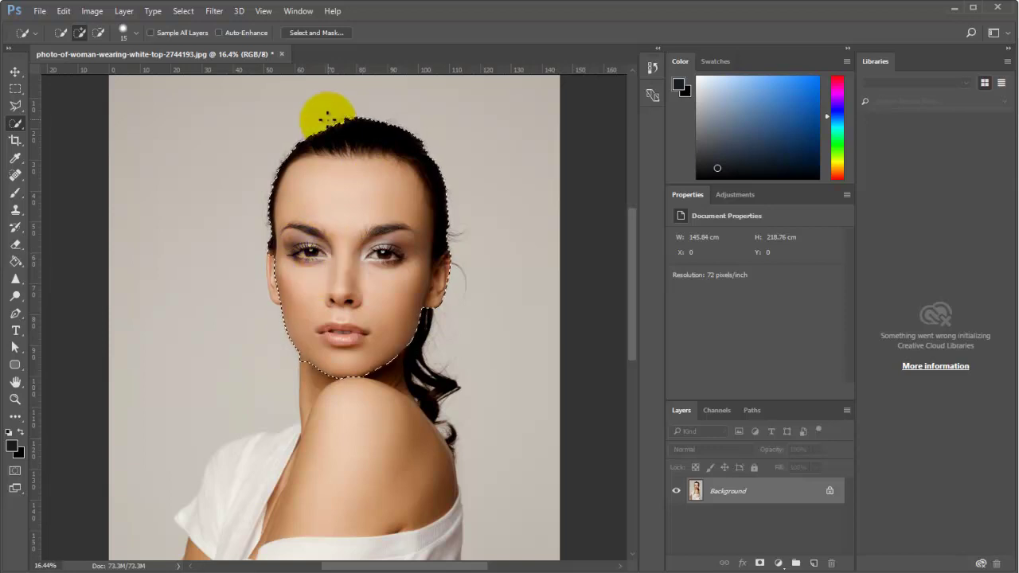
{"action": "left_click", "coordinate": [389, 315]}
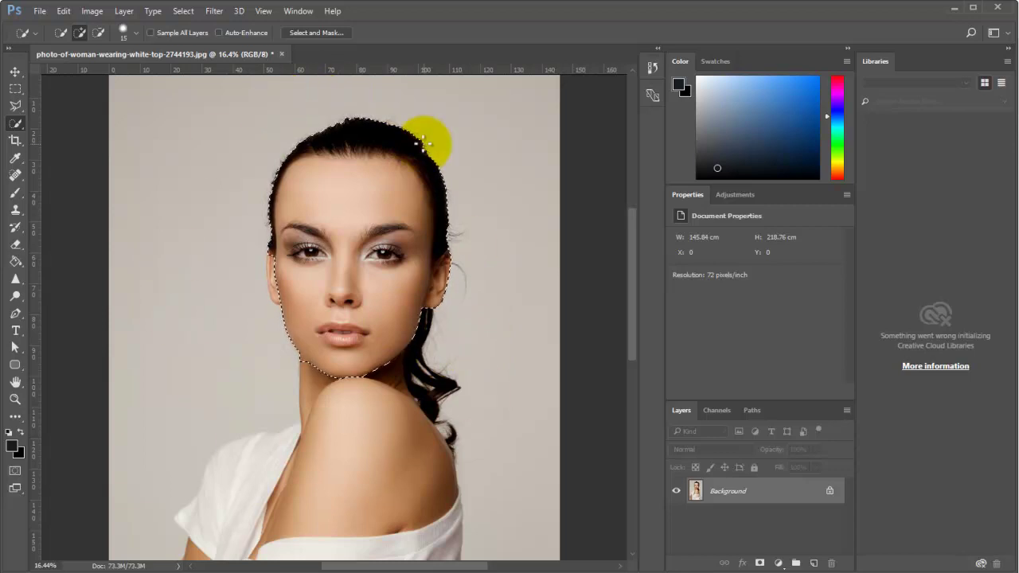
{"action": "left_click", "coordinate": [387, 249]}
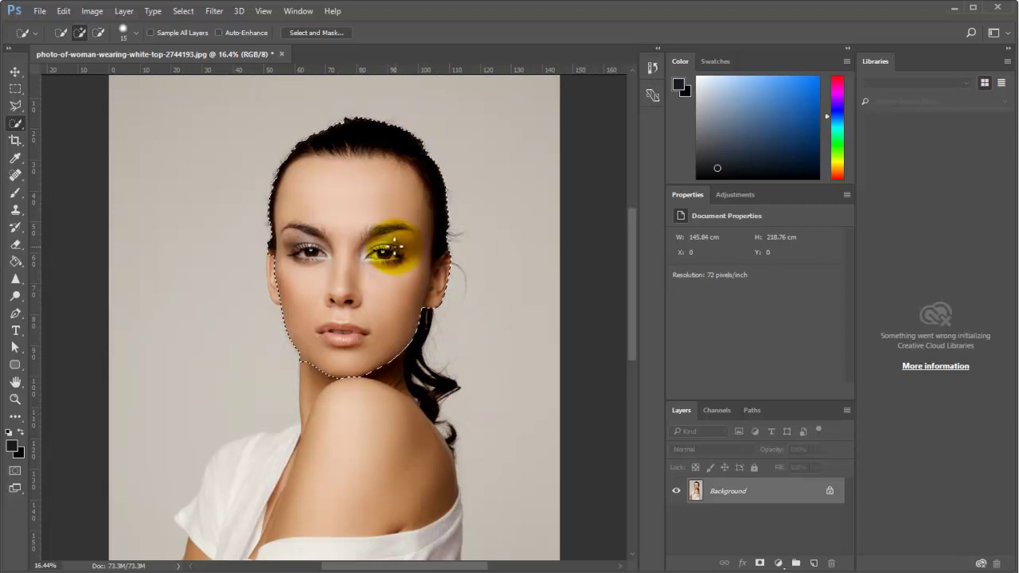
{"action": "left_click", "coordinate": [374, 318]}
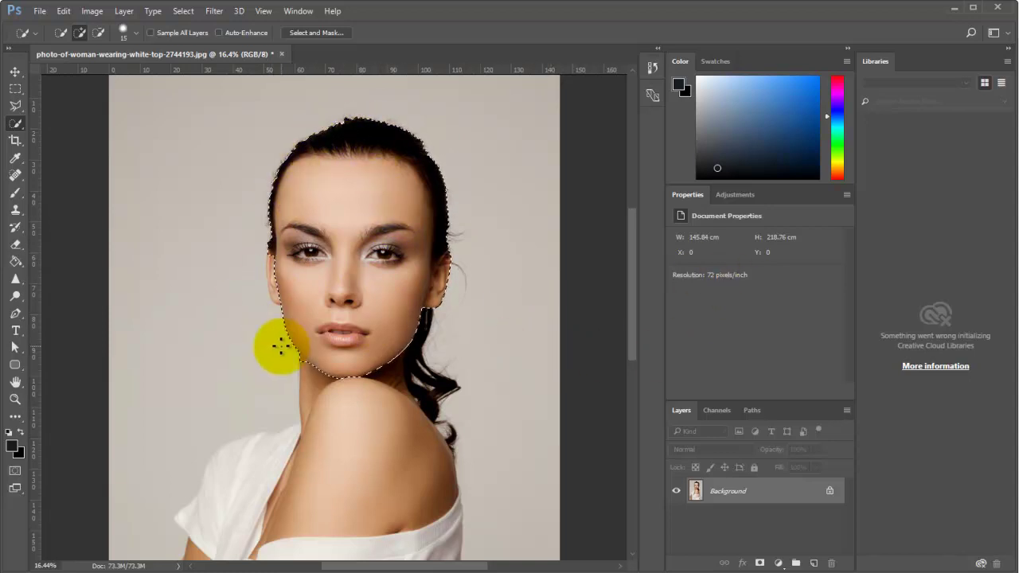
{"action": "left_click", "coordinate": [307, 339]}
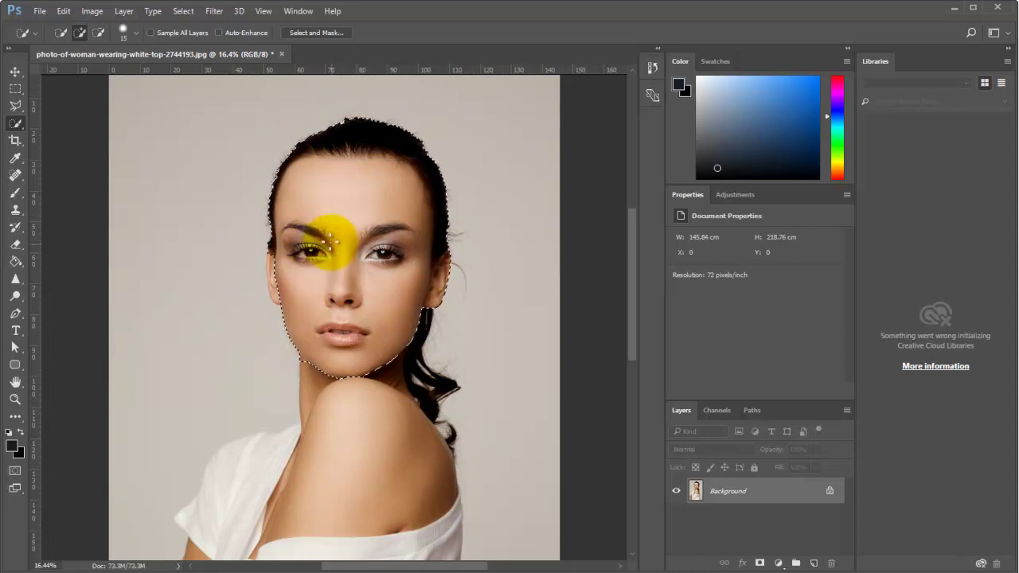
Step: Close the selection context menu and Select menu, then deselect the face with Ctrl+D
{"action": "right_click", "coordinate": [336, 175]}
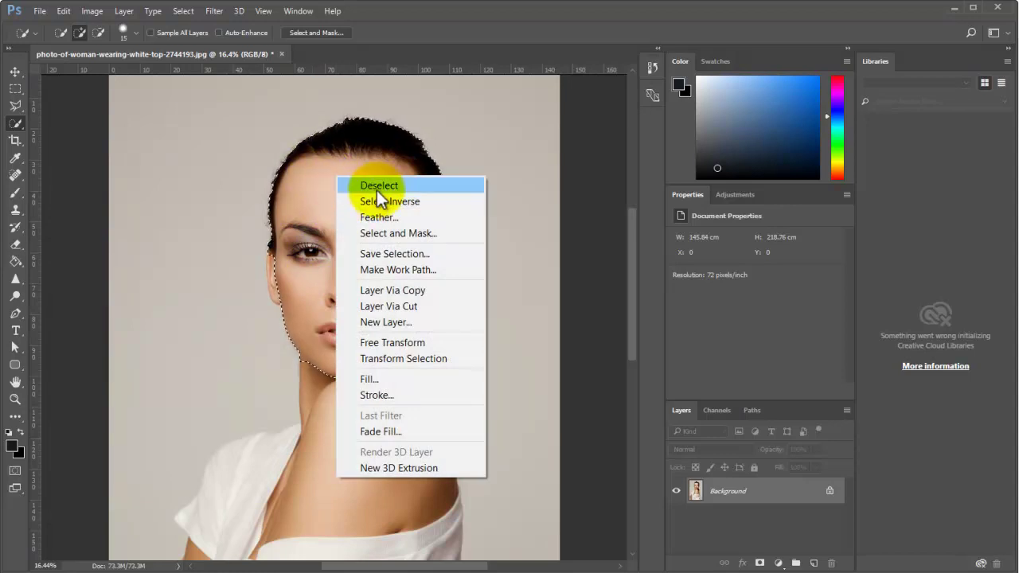
{"action": "left_click", "coordinate": [305, 127]}
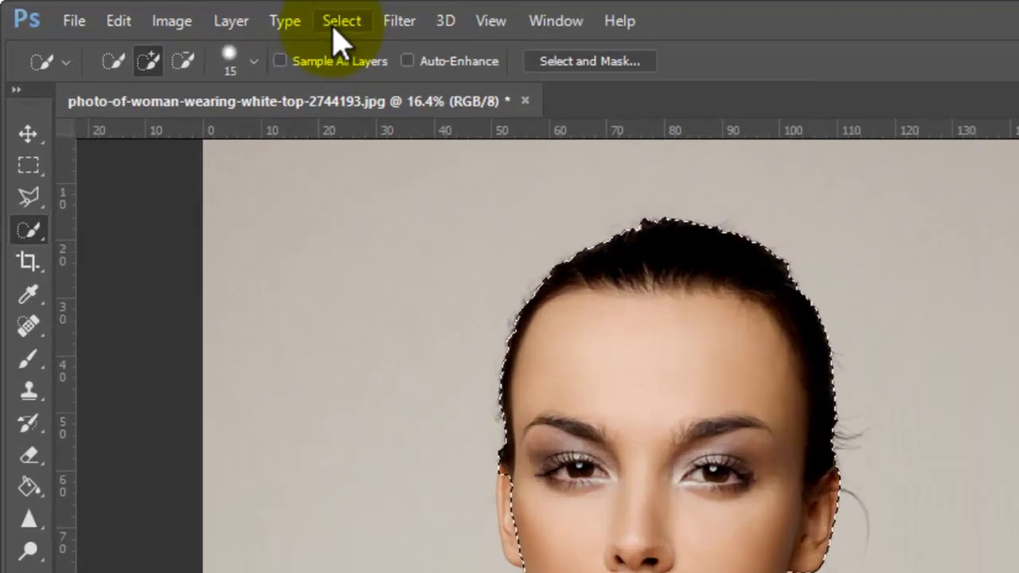
{"action": "left_click", "coordinate": [338, 24]}
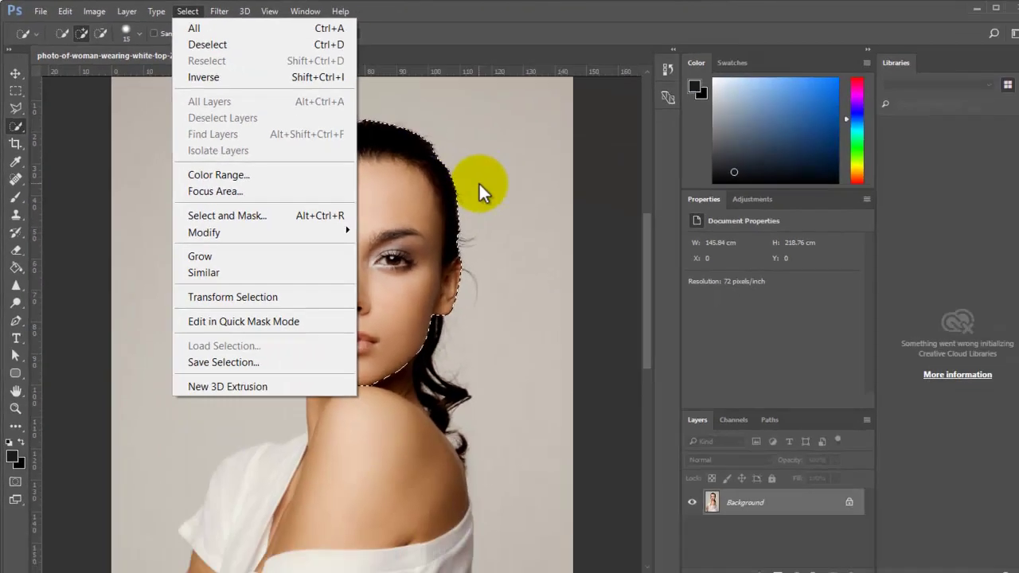
{"action": "left_click", "coordinate": [476, 190]}
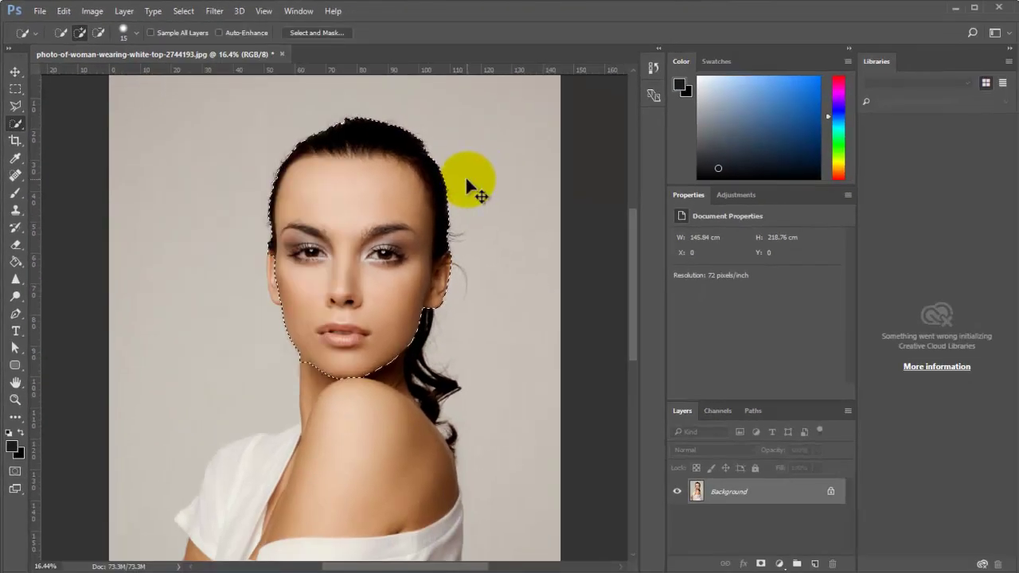
{"action": "key", "text": "ctrl+d"}
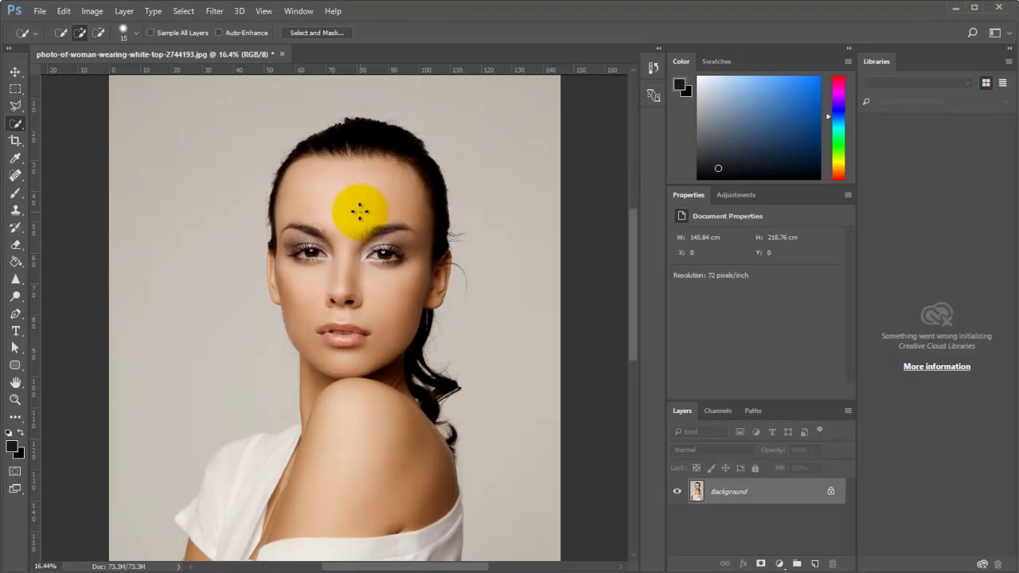
{"action": "left_click", "coordinate": [730, 195]}
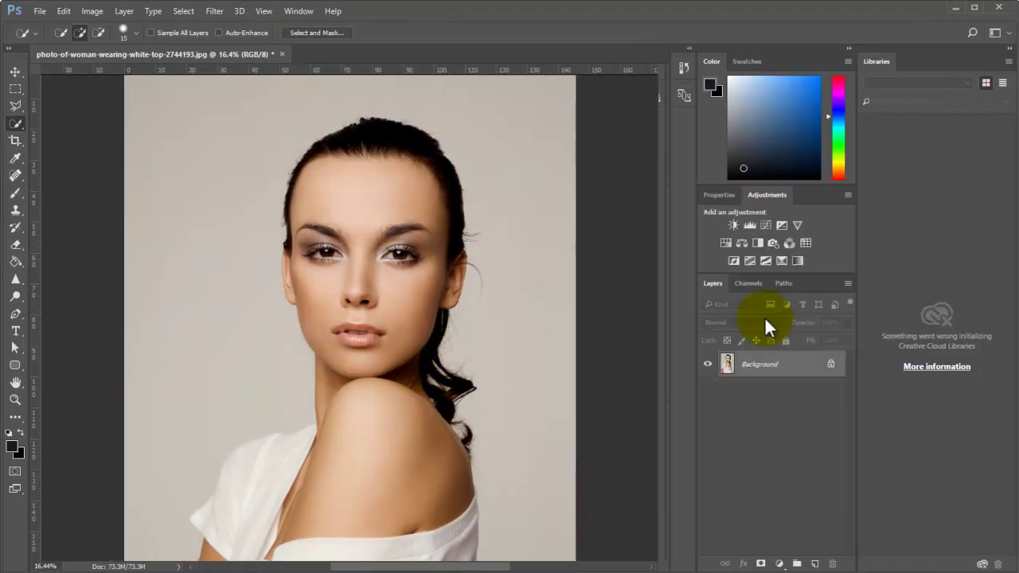
{"action": "left_click", "coordinate": [732, 246]}
{"action": "mouse_move", "coordinate": [756, 288]}
{"action": "left_mouse_down"}
{"action": "mouse_move", "coordinate": [690, 294]}
{"action": "mouse_move", "coordinate": [808, 294]}
{"action": "mouse_move", "coordinate": [785, 297]}
{"action": "left_mouse_up"}
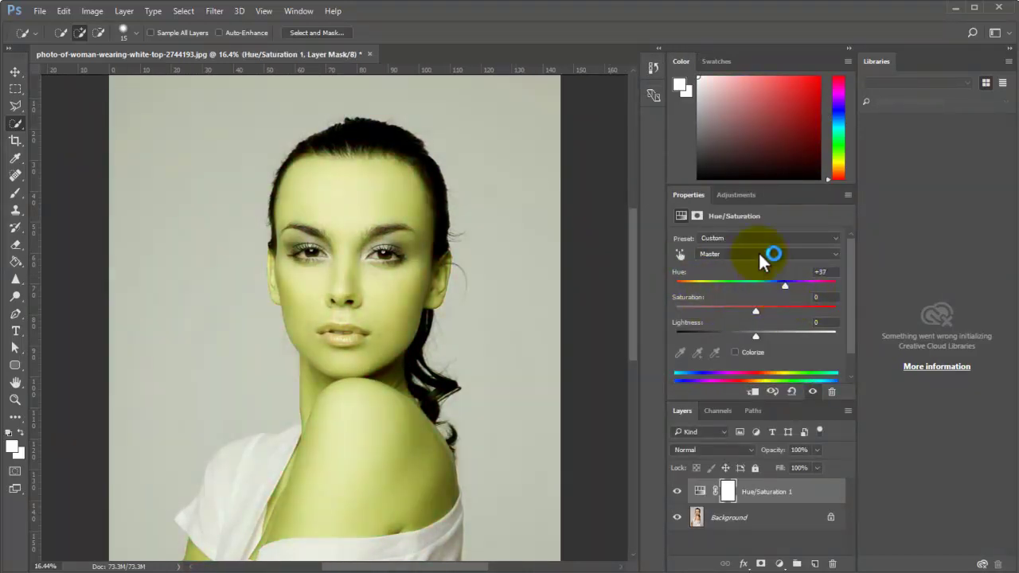
{"action": "left_click_drag", "start_coordinate": [762, 492], "coordinate": [833, 564]}
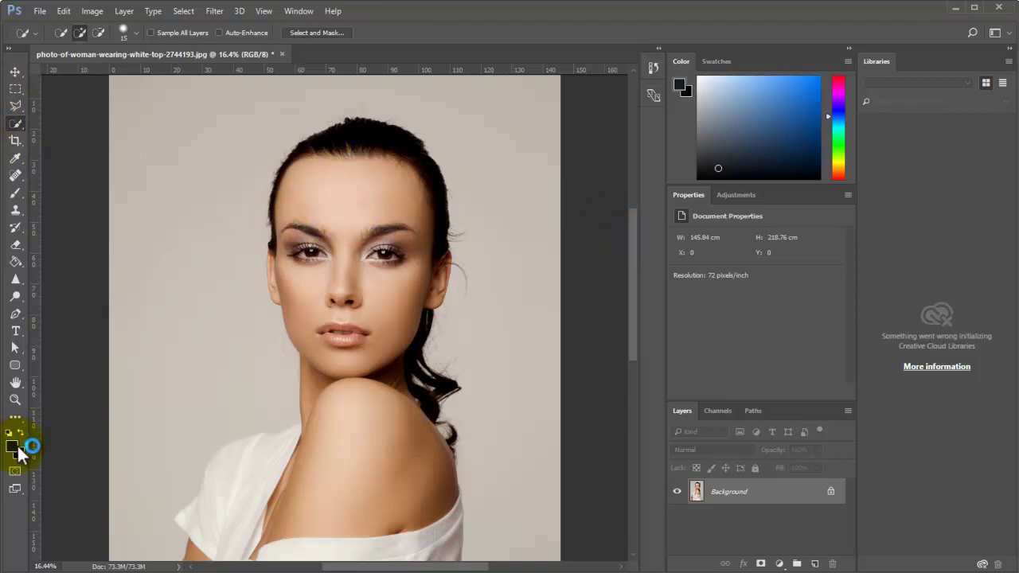
Step: Zoom out with the Zoom tool and choose Fit on Screen to show the whole portrait
{"action": "left_click", "coordinate": [15, 400]}
{"action": "left_click_drag", "start_coordinate": [319, 291], "coordinate": [291, 295]}
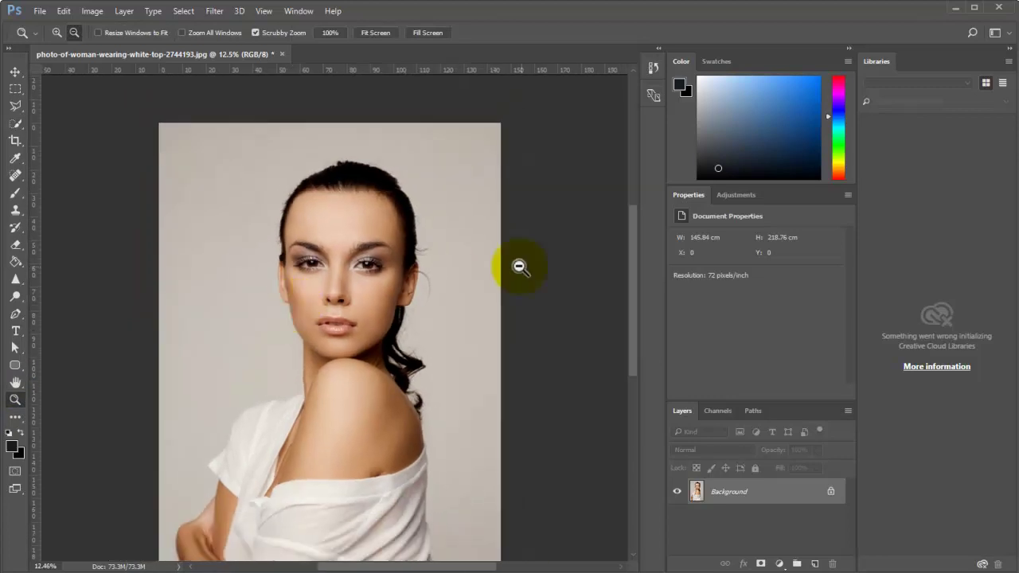
{"action": "left_click_drag", "start_coordinate": [634, 243], "coordinate": [640, 261]}
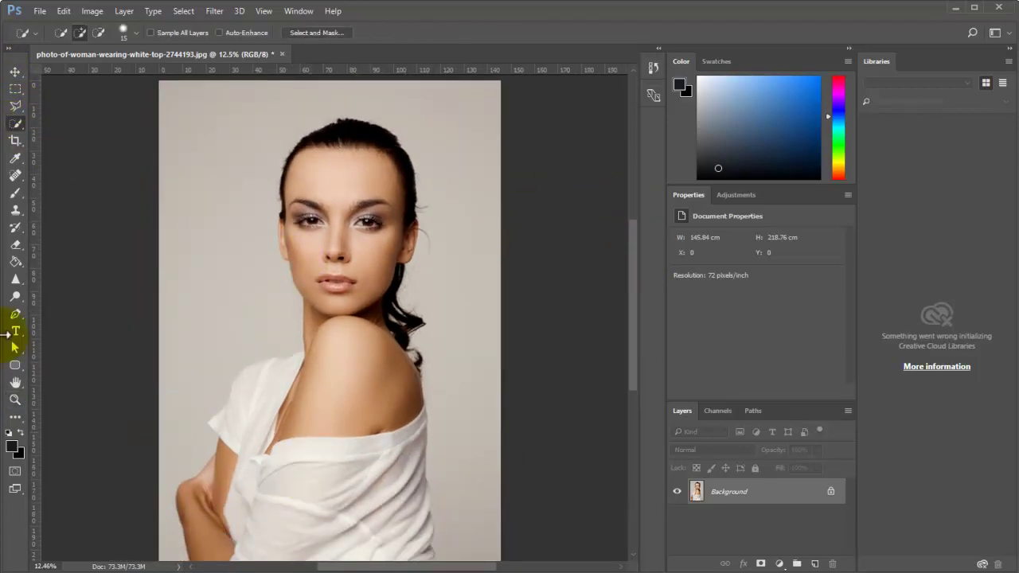
{"action": "left_click_drag", "start_coordinate": [213, 375], "coordinate": [266, 364]}
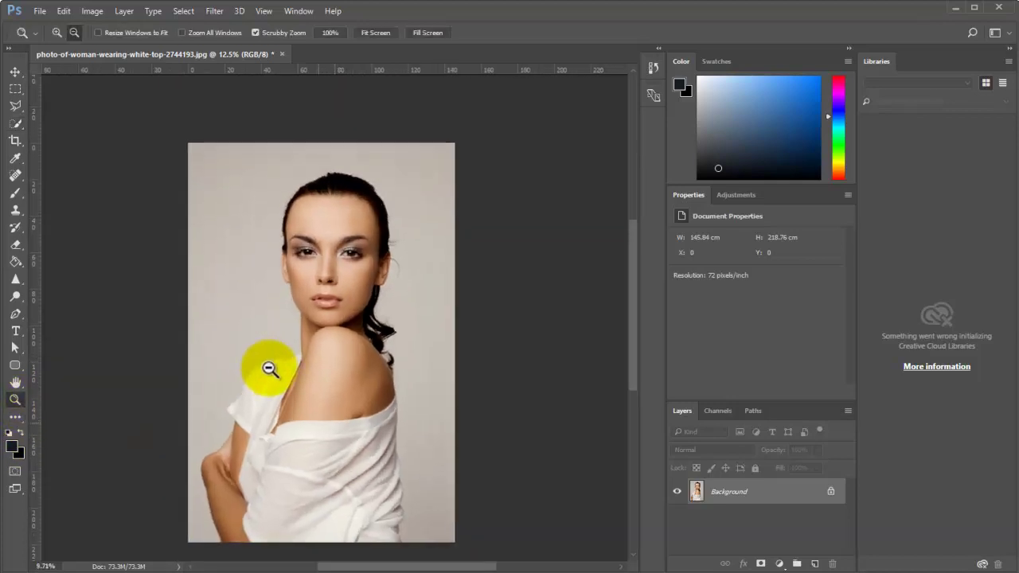
{"action": "right_click", "coordinate": [262, 314]}
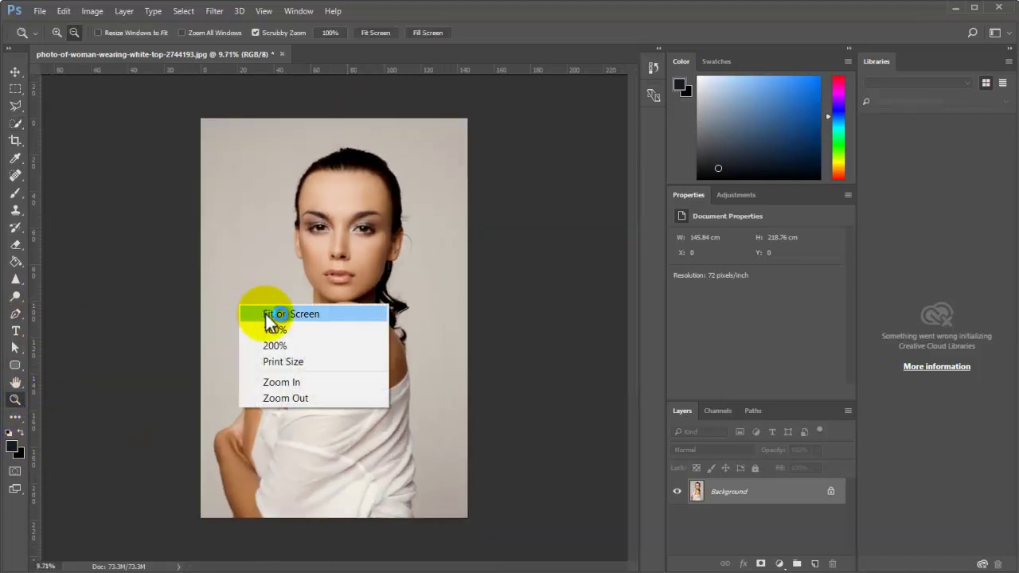
{"action": "left_click", "coordinate": [270, 314]}
{"action": "left_click", "coordinate": [15, 124]}
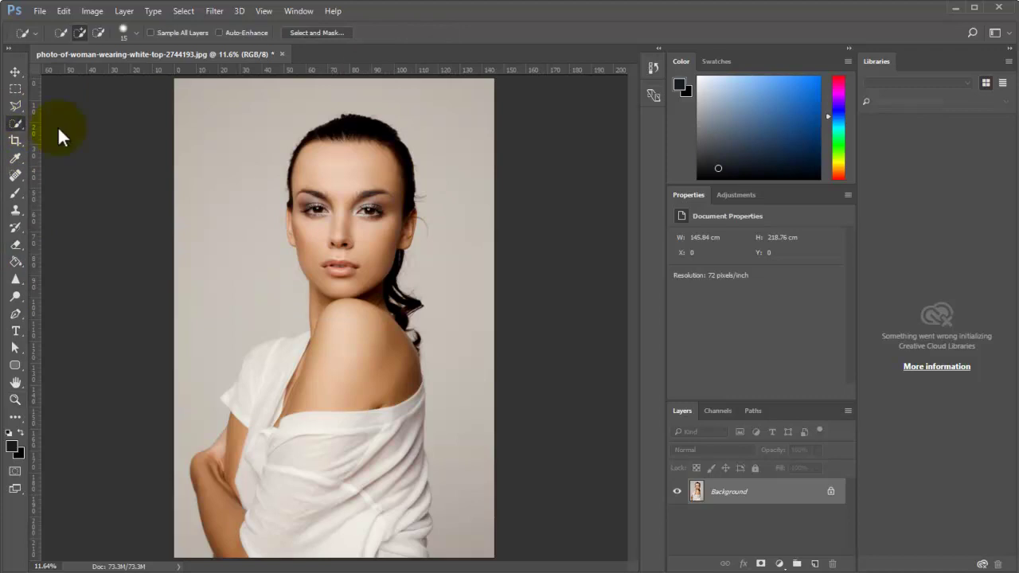
Step: Quick-select the woman and add a Hue/Saturation layer masked to her, shifting the Hue slider to tint her
{"action": "mouse_move", "coordinate": [358, 209]}
{"action": "left_mouse_down"}
{"action": "mouse_move", "coordinate": [310, 185]}
{"action": "mouse_move", "coordinate": [330, 227]}
{"action": "mouse_move", "coordinate": [289, 234]}
{"action": "mouse_move", "coordinate": [375, 266]}
{"action": "mouse_move", "coordinate": [405, 289]}
{"action": "mouse_move", "coordinate": [342, 312]}
{"action": "mouse_move", "coordinate": [279, 399]}
{"action": "mouse_move", "coordinate": [266, 364]}
{"action": "mouse_move", "coordinate": [284, 357]}
{"action": "mouse_move", "coordinate": [228, 442]}
{"action": "mouse_move", "coordinate": [278, 482]}
{"action": "left_mouse_up"}
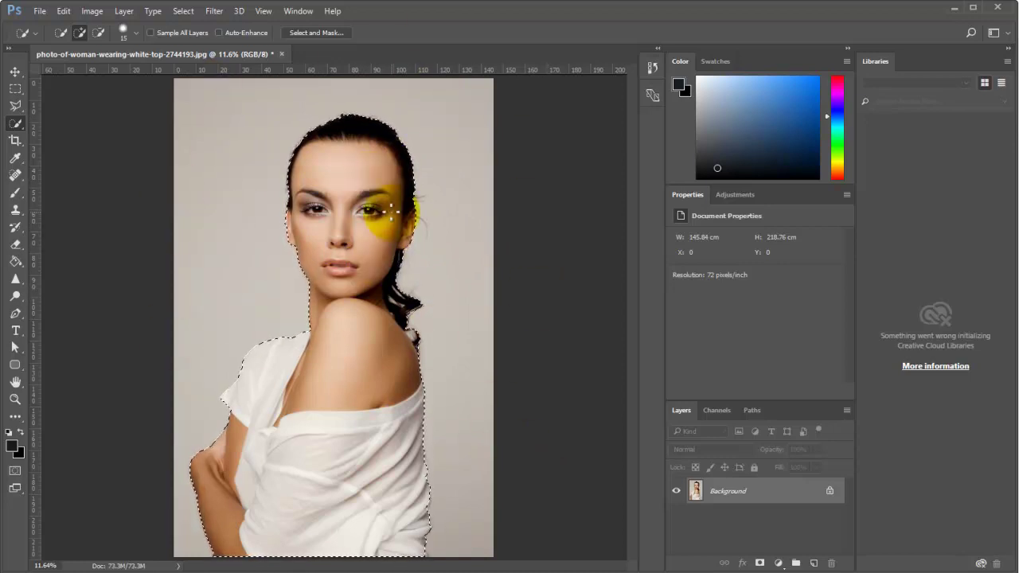
{"action": "left_click", "coordinate": [735, 194]}
{"action": "left_click", "coordinate": [741, 243]}
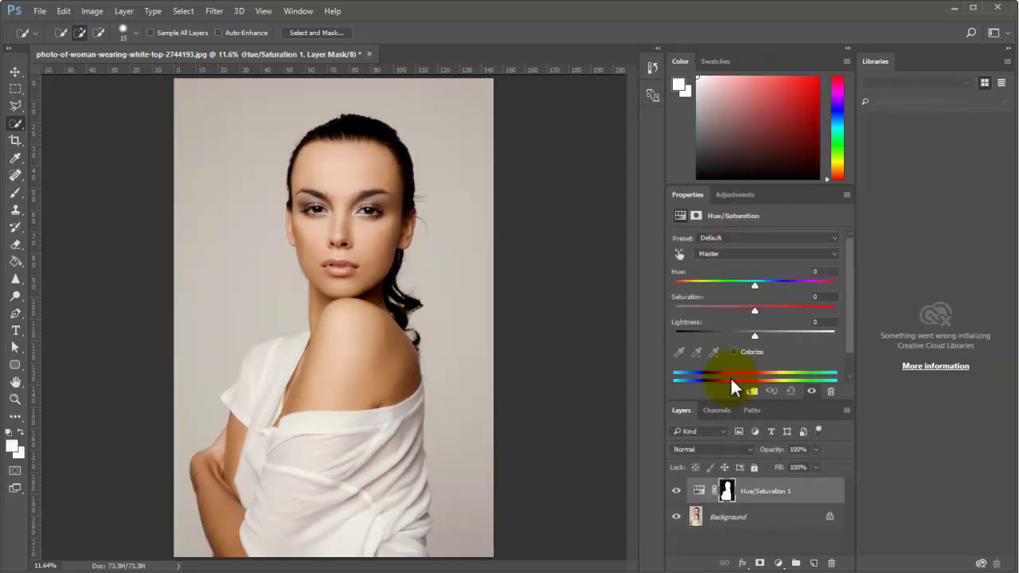
{"action": "left_click_drag", "start_coordinate": [754, 288], "coordinate": [770, 303]}
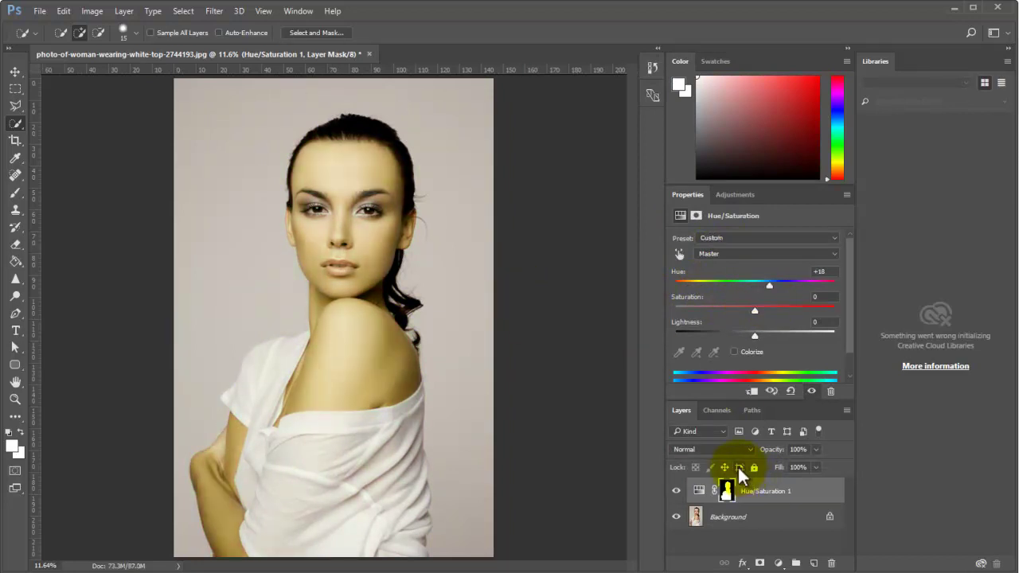
Step: Undo the Hue/Saturation layer with Ctrl+Alt+Z, enlarge the Layers list, and check Background's options
{"action": "key", "text": "ctrl+alt+z"}
{"action": "key", "text": "ctrl+alt+z"}
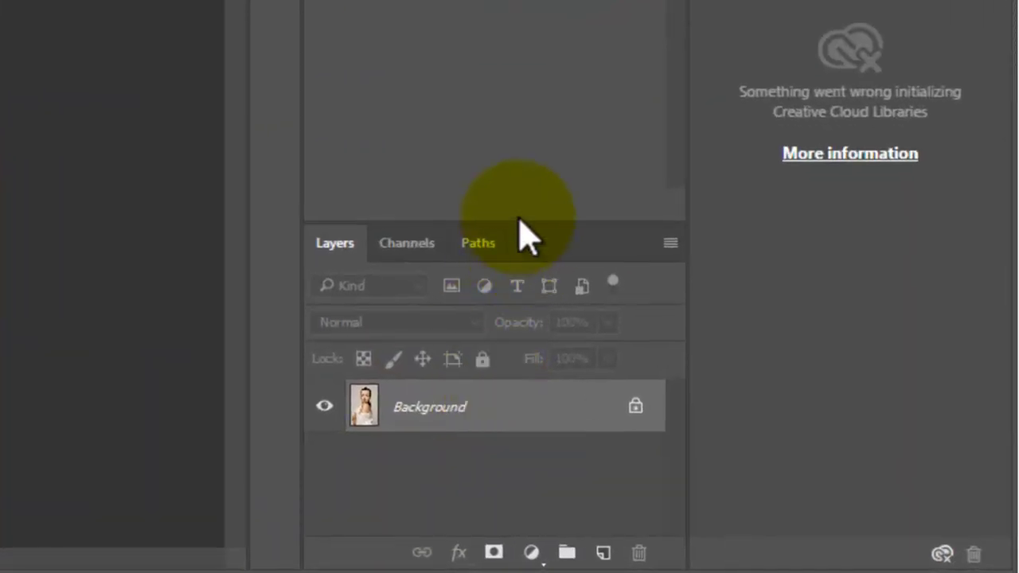
{"action": "left_click_drag", "start_coordinate": [519, 227], "coordinate": [523, 141]}
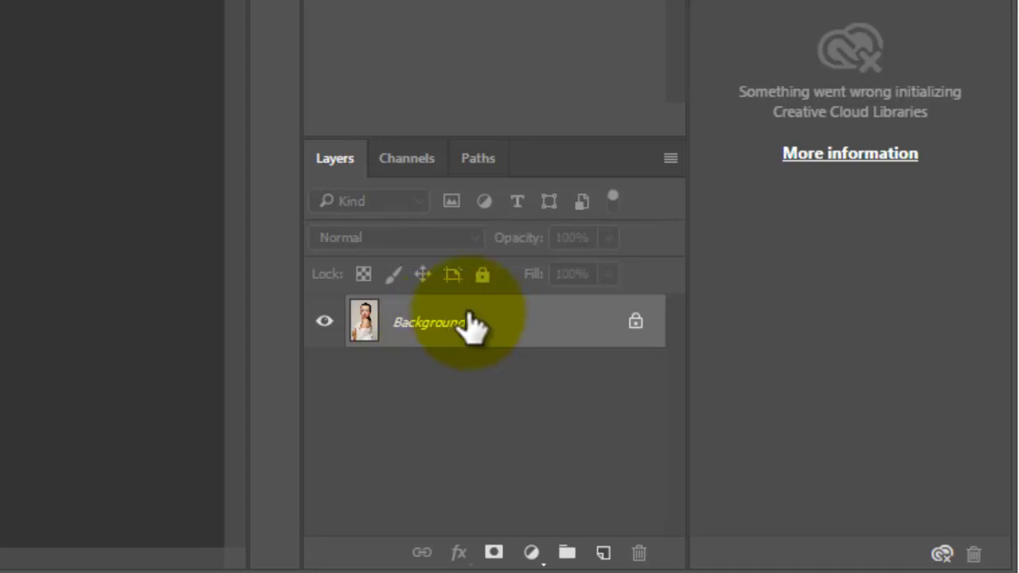
{"action": "right_click", "coordinate": [444, 333]}
{"action": "left_click", "coordinate": [727, 436]}
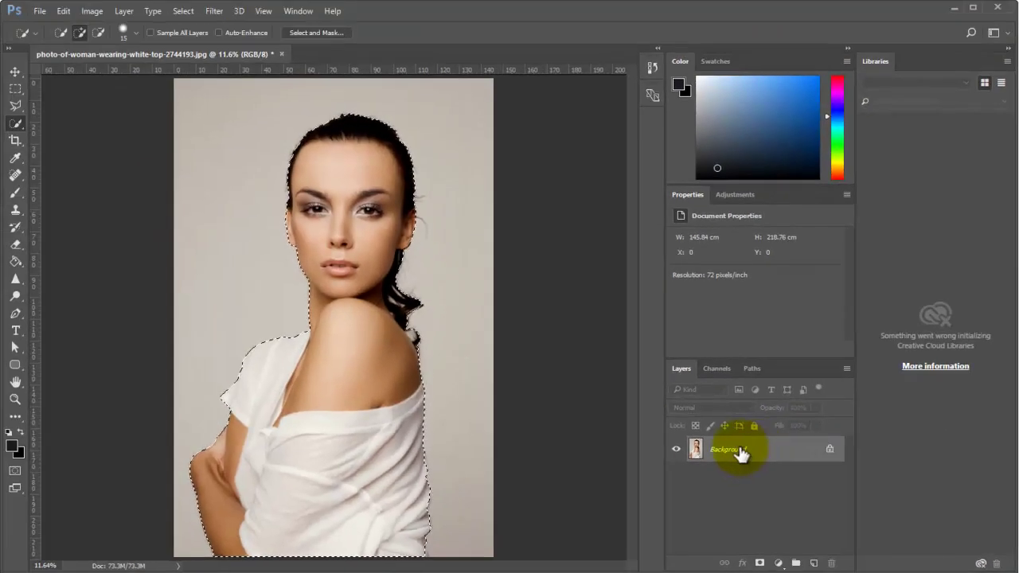
Step: Convert the locked Background layer into a regular layer named Layer 0
{"action": "double_click", "coordinate": [741, 452]}
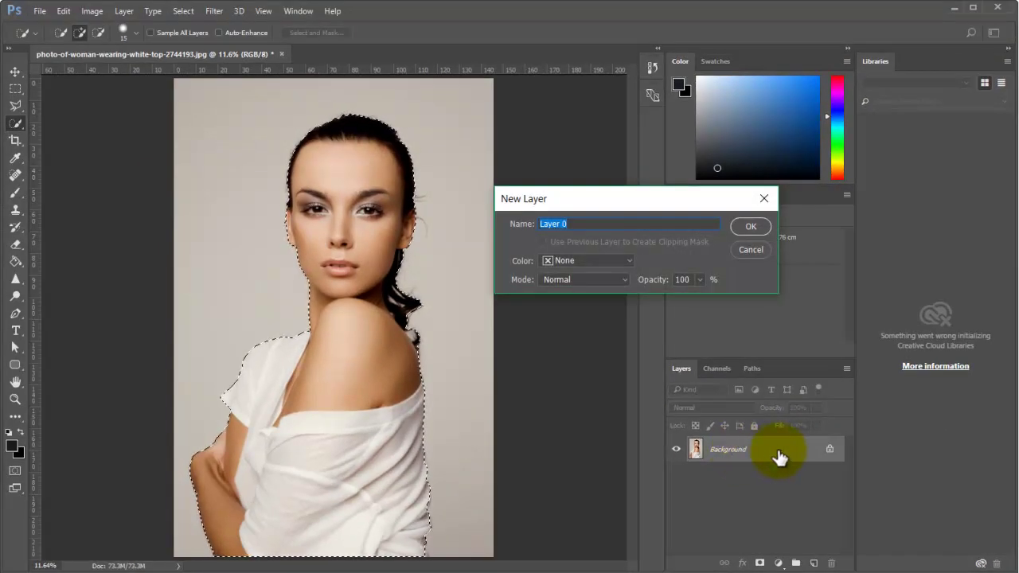
{"action": "left_click_drag", "start_coordinate": [603, 197], "coordinate": [581, 190]}
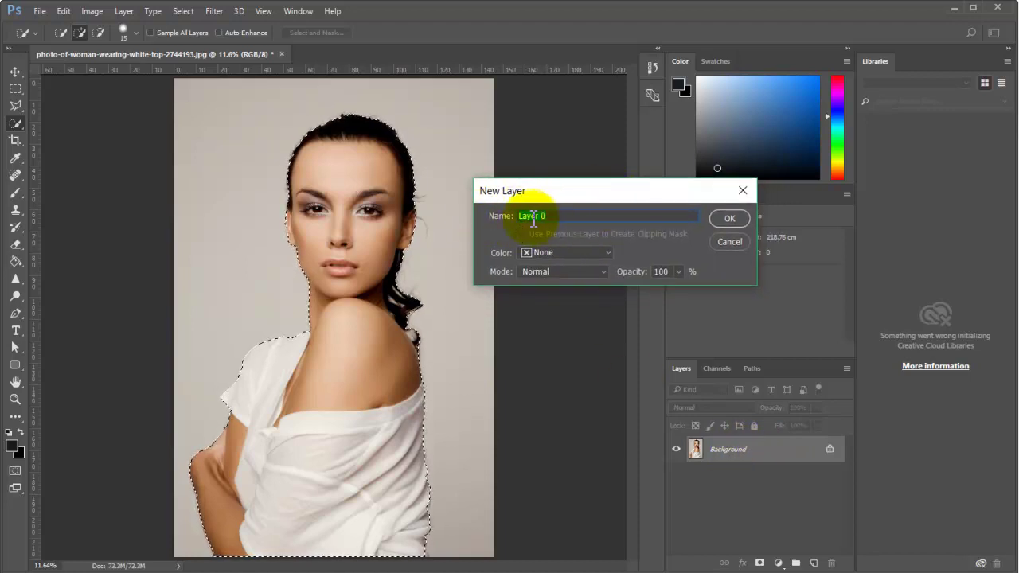
{"action": "left_click", "coordinate": [723, 219]}
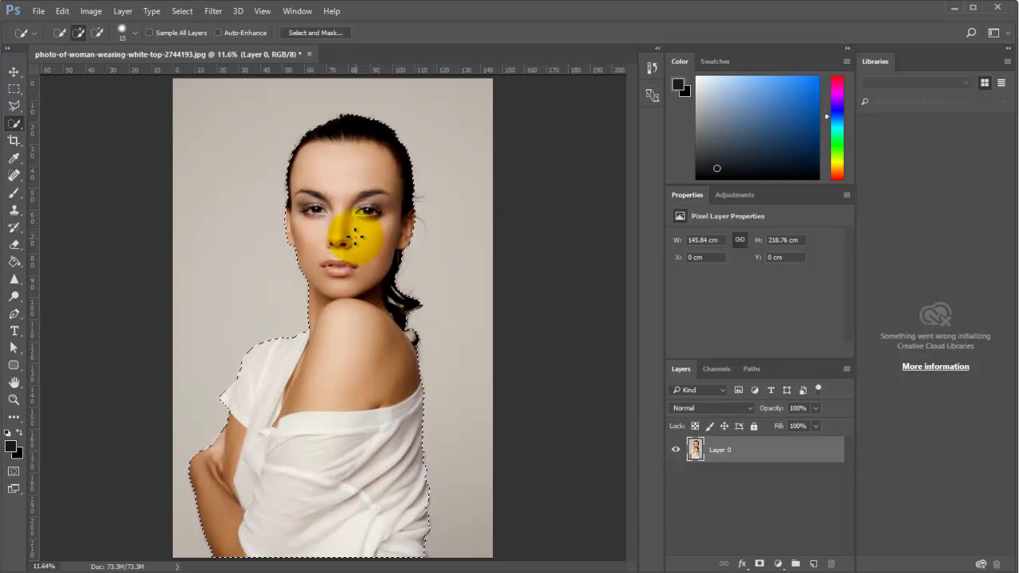
Step: Delete the selected woman's pixels, then undo to restore her
{"action": "key", "text": "Delete"}
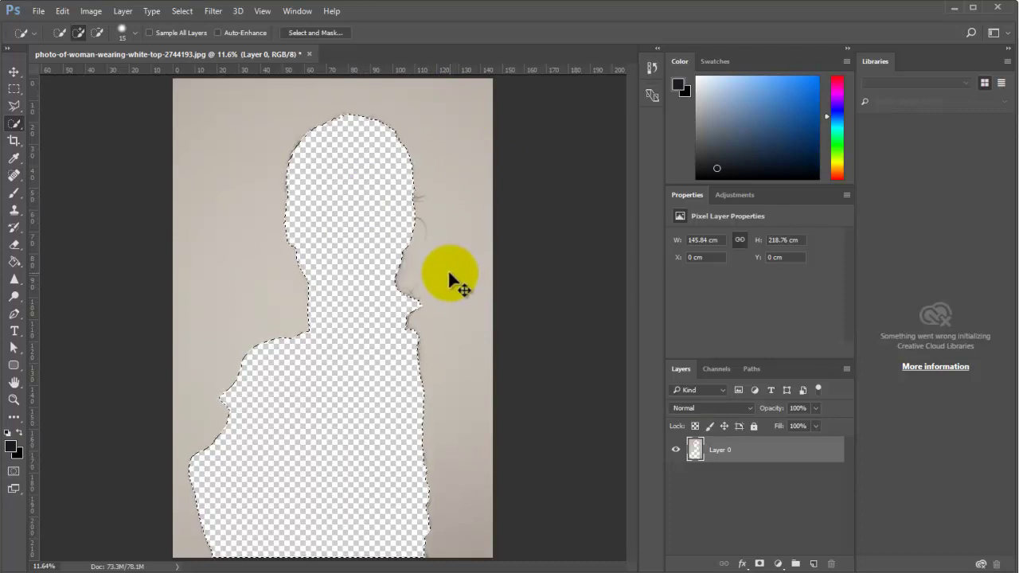
{"action": "key", "text": "ctrl+z"}
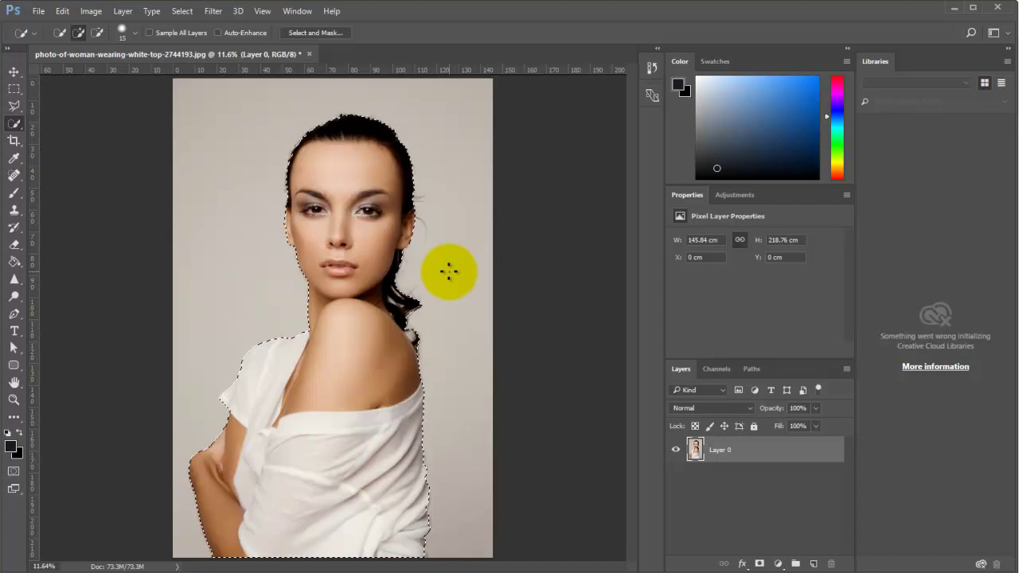
{"action": "left_click", "coordinate": [62, 11]}
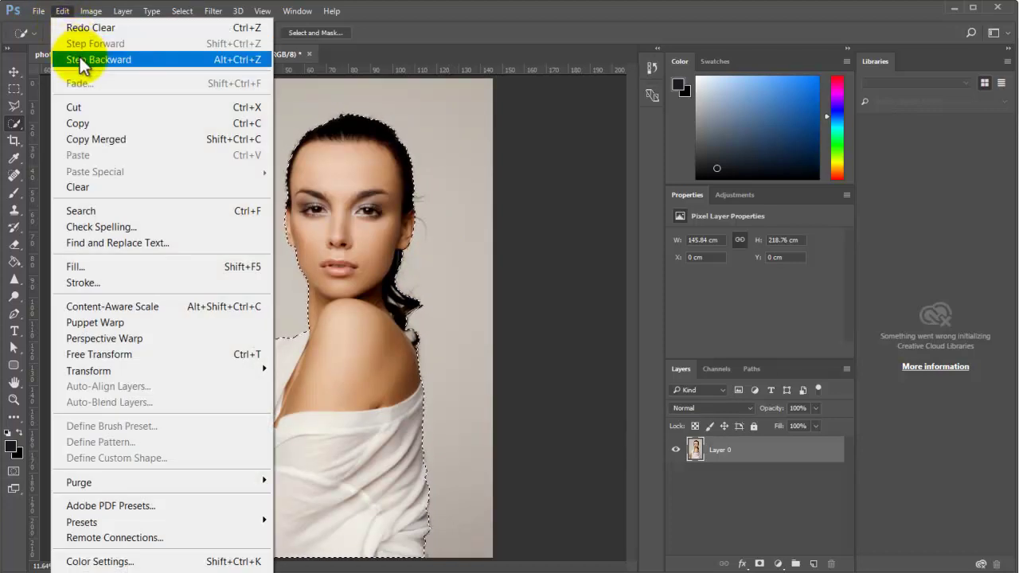
Step: Try selecting and deleting the backdrop directly, then undo the accidental erasing of the woman
{"action": "left_click", "coordinate": [419, 13]}
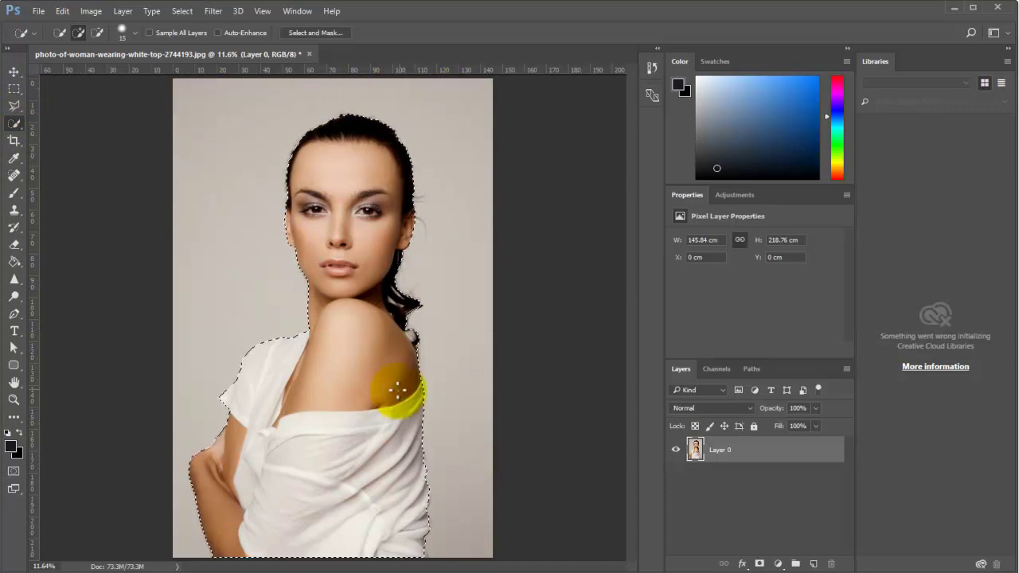
{"action": "key", "text": "ctrl+d"}
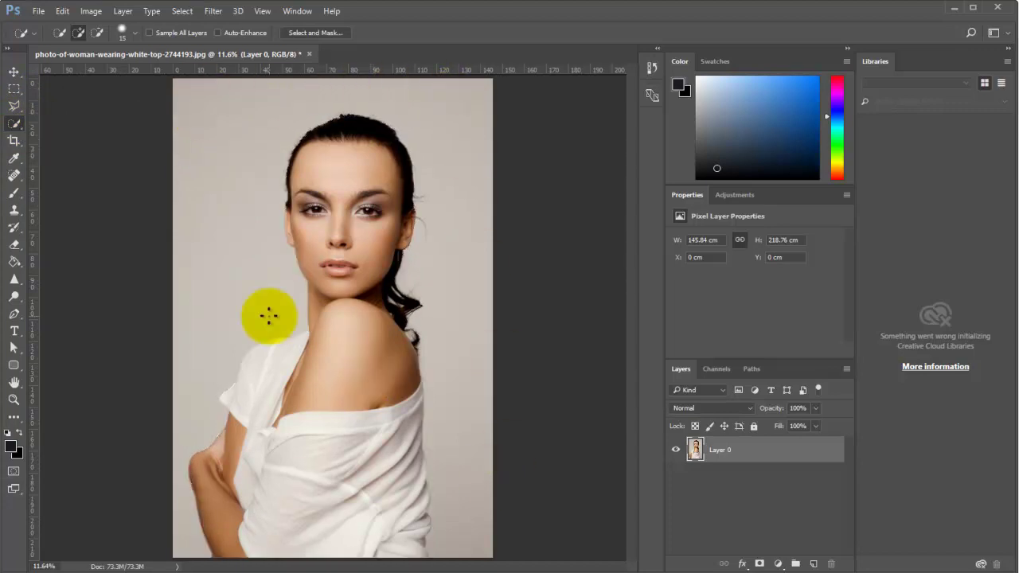
{"action": "mouse_move", "coordinate": [200, 100]}
{"action": "left_mouse_down"}
{"action": "mouse_move", "coordinate": [226, 142]}
{"action": "mouse_move", "coordinate": [472, 183]}
{"action": "left_mouse_up"}
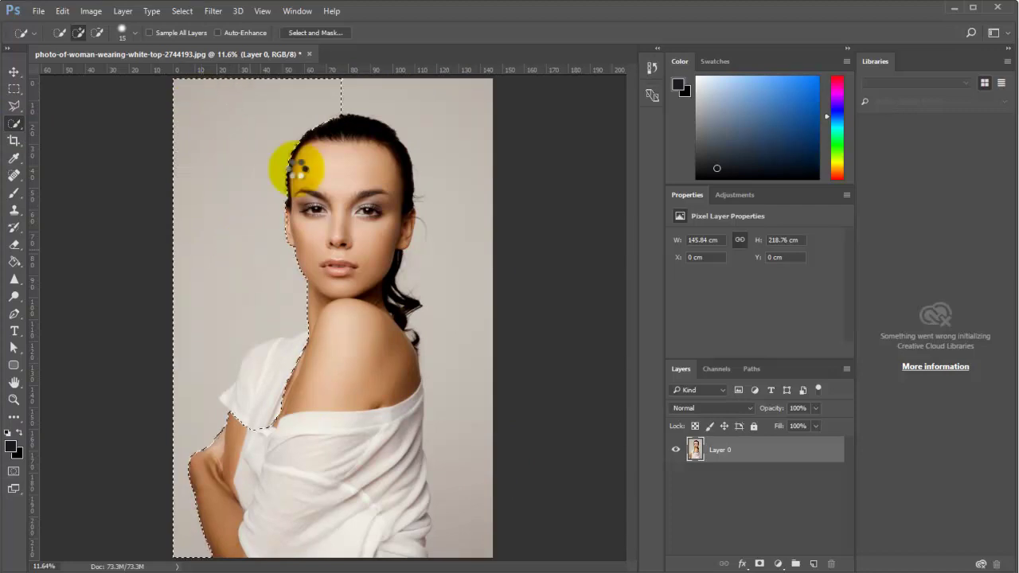
{"action": "left_click_drag", "start_coordinate": [471, 183], "coordinate": [462, 402]}
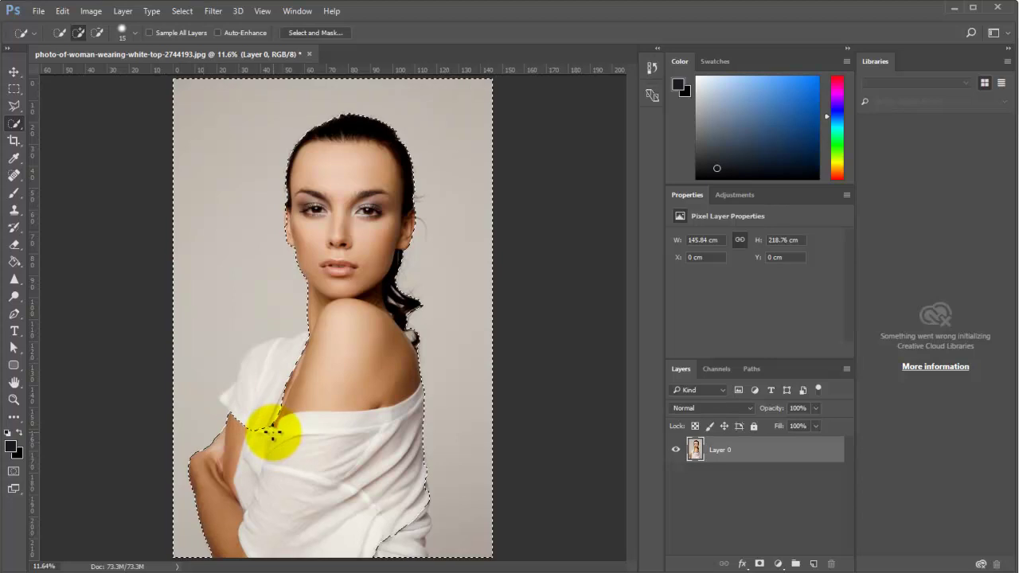
{"action": "key", "text": "ctrl+d"}
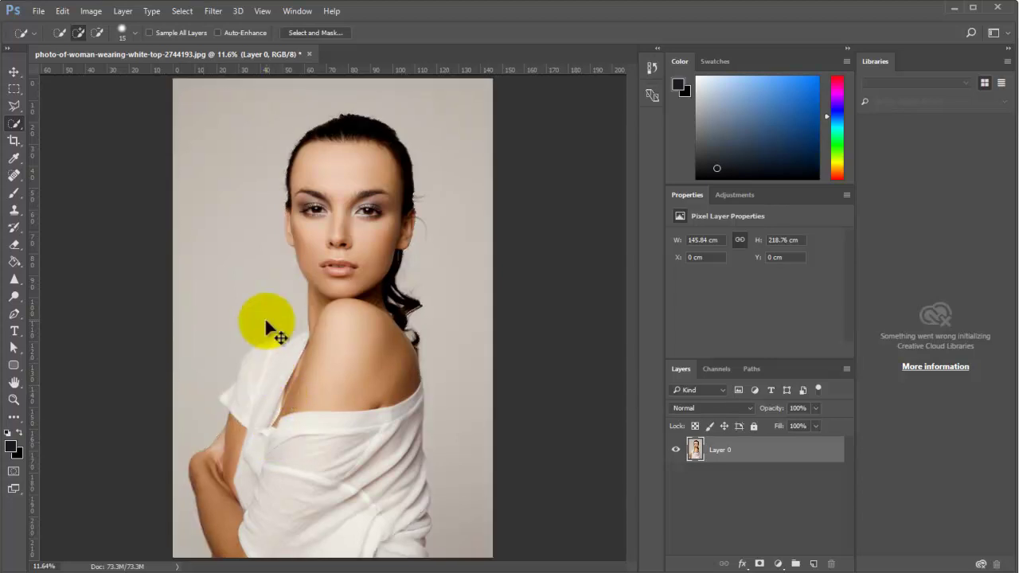
{"action": "left_click", "coordinate": [268, 326]}
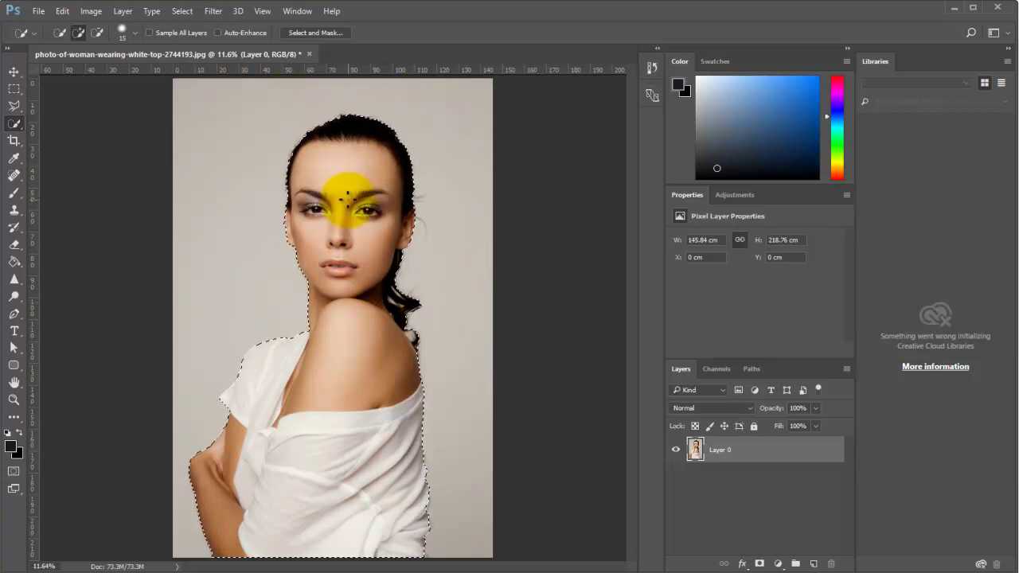
{"action": "key", "text": "Delete"}
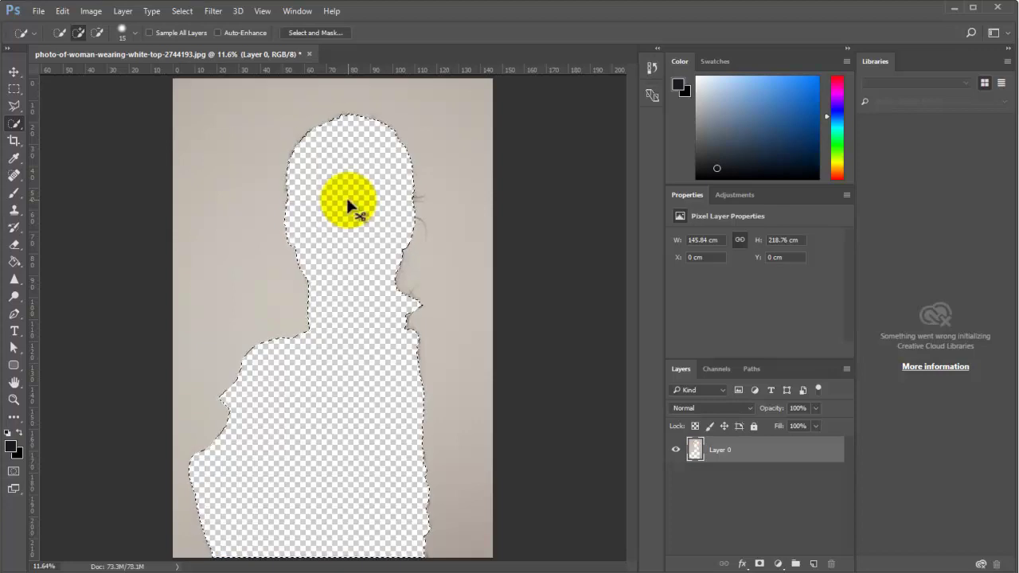
{"action": "key", "text": "ctrl+z"}
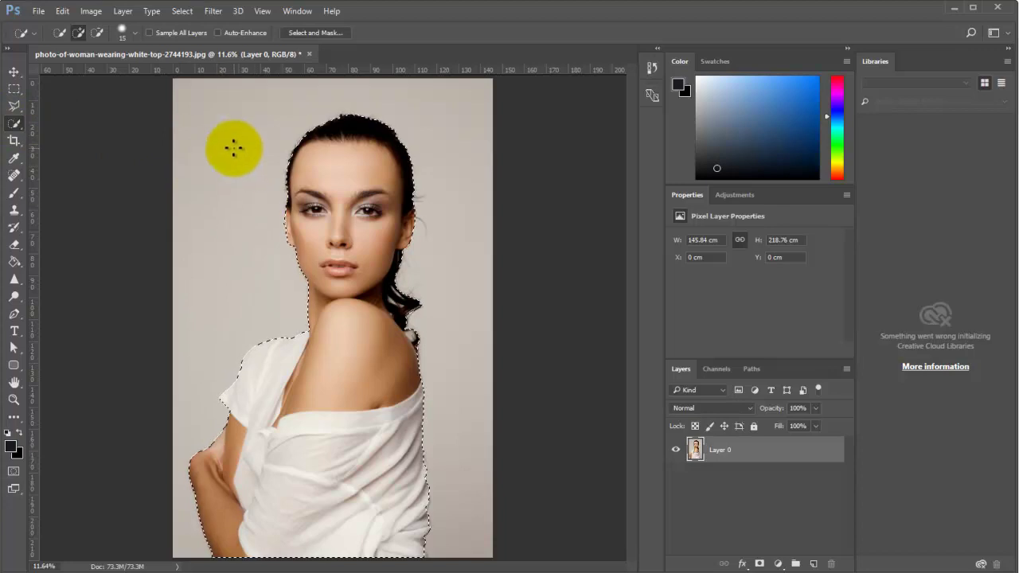
Step: Invert the selection onto the grey backdrop and delete it from Layer 0
{"action": "right_click", "coordinate": [331, 170]}
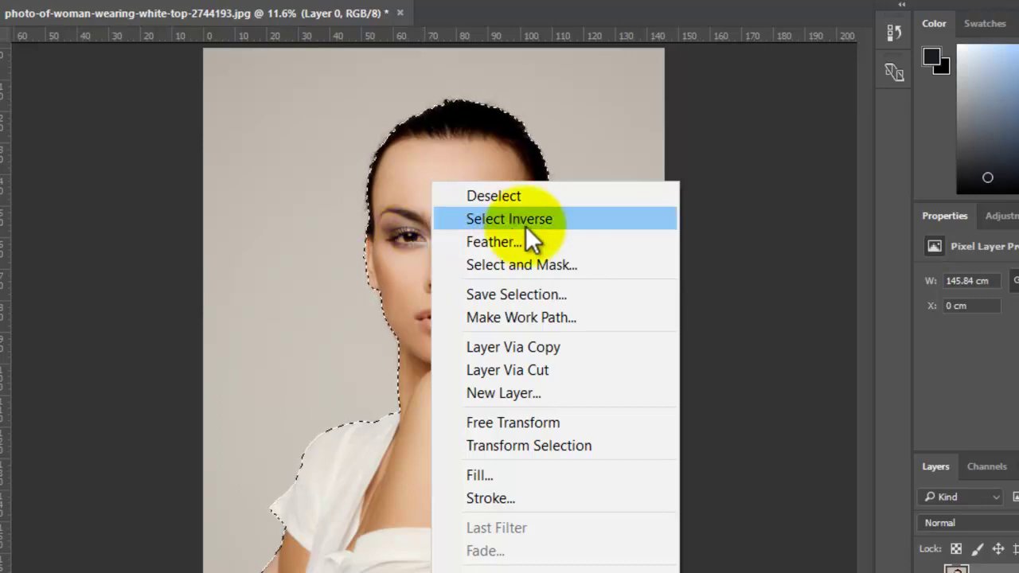
{"action": "left_click", "coordinate": [548, 222]}
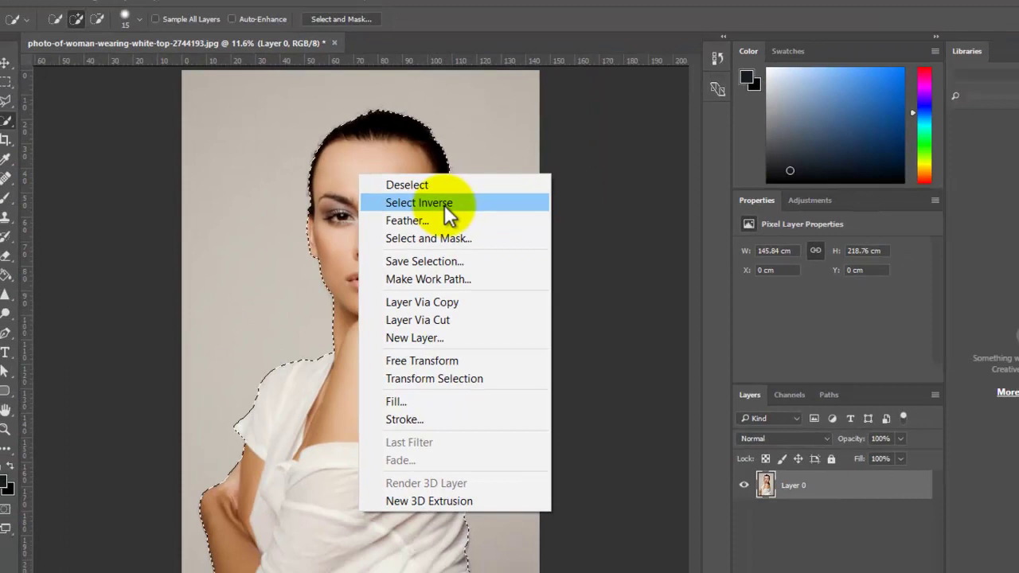
{"action": "left_click", "coordinate": [444, 206]}
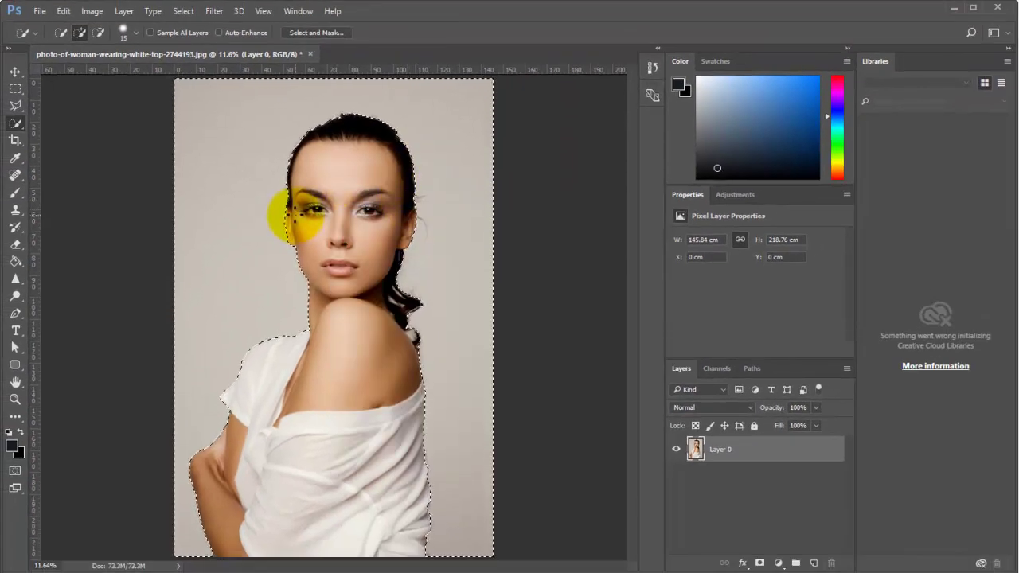
{"action": "key", "text": "Delete"}
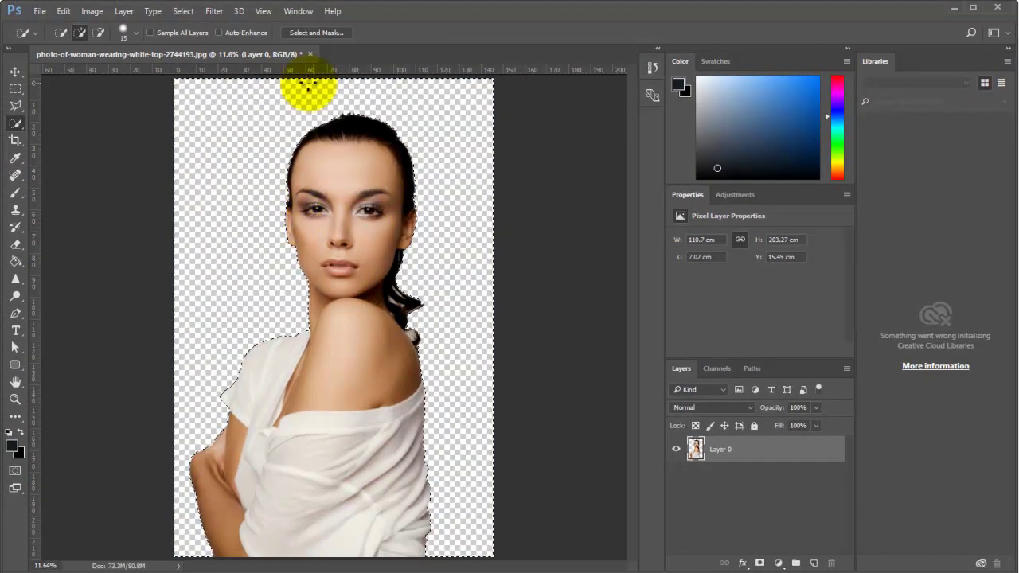
Step: Clear the selection and add a new empty Layer 1 above the portrait
{"action": "key", "text": "ctrl+d"}
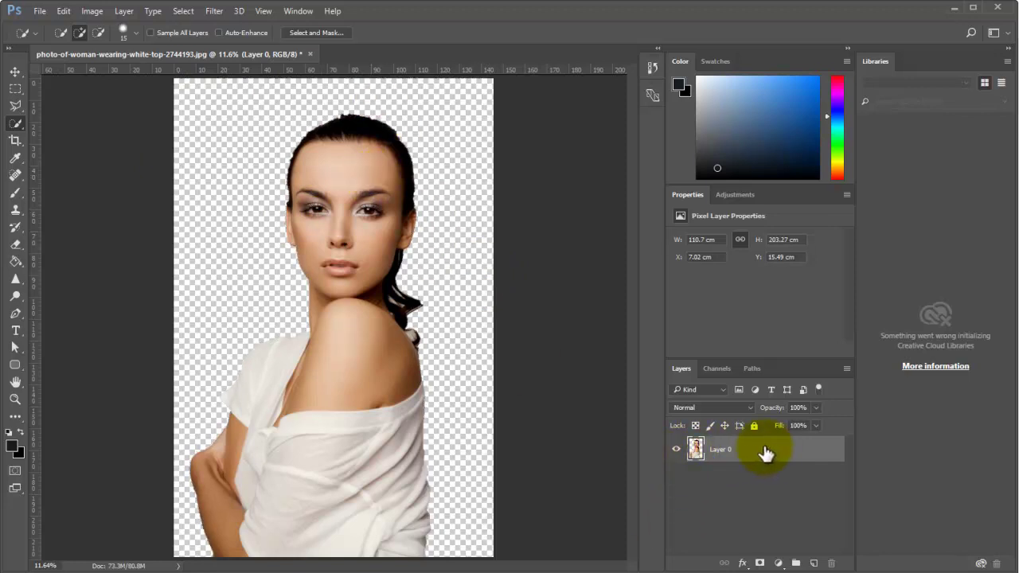
{"action": "left_click", "coordinate": [40, 11]}
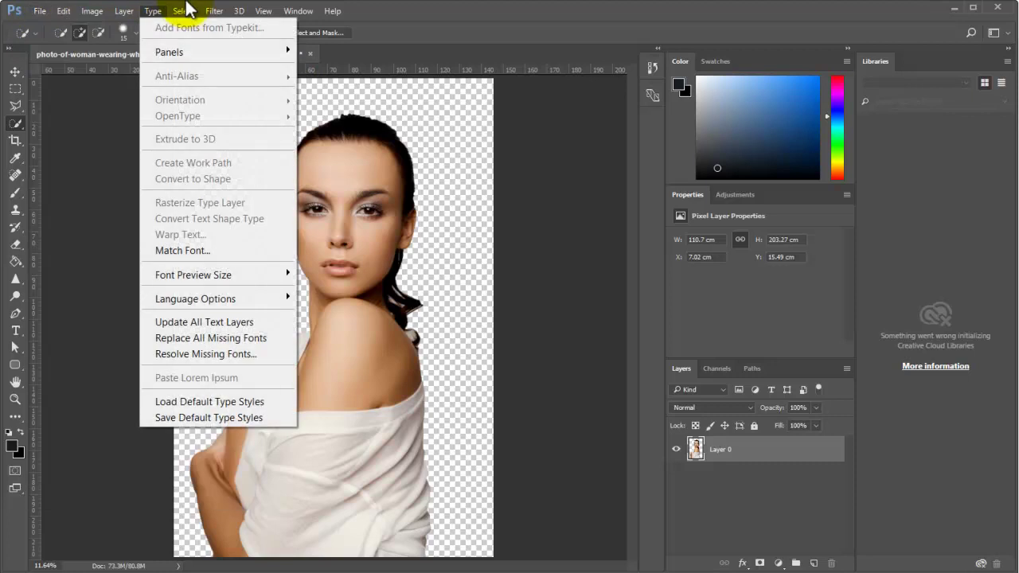
{"action": "left_click", "coordinate": [153, 11]}
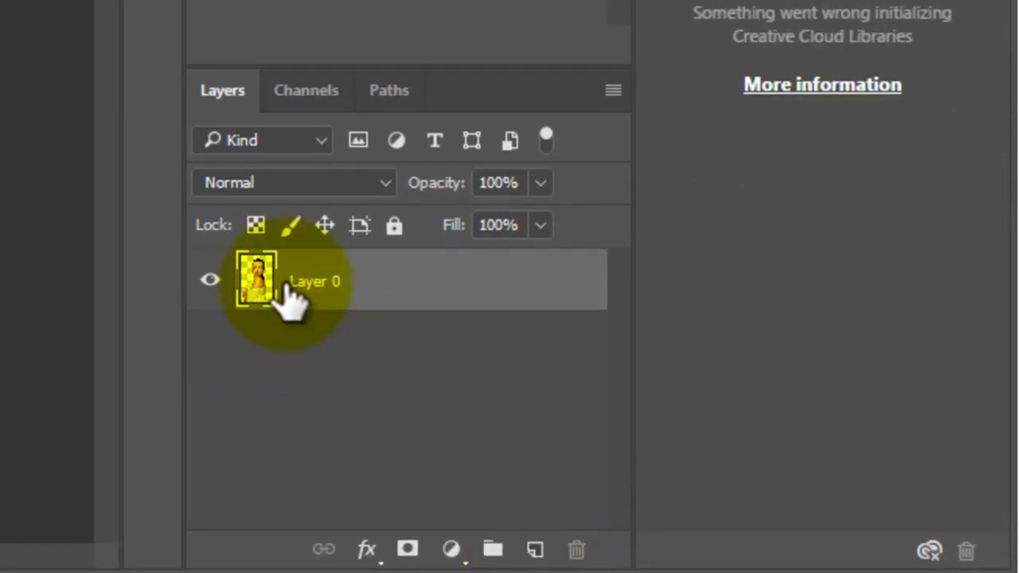
{"action": "mouse_move", "coordinate": [311, 299]}
{"action": "left_mouse_down"}
{"action": "mouse_move", "coordinate": [494, 450]}
{"action": "mouse_move", "coordinate": [387, 284]}
{"action": "left_mouse_up"}
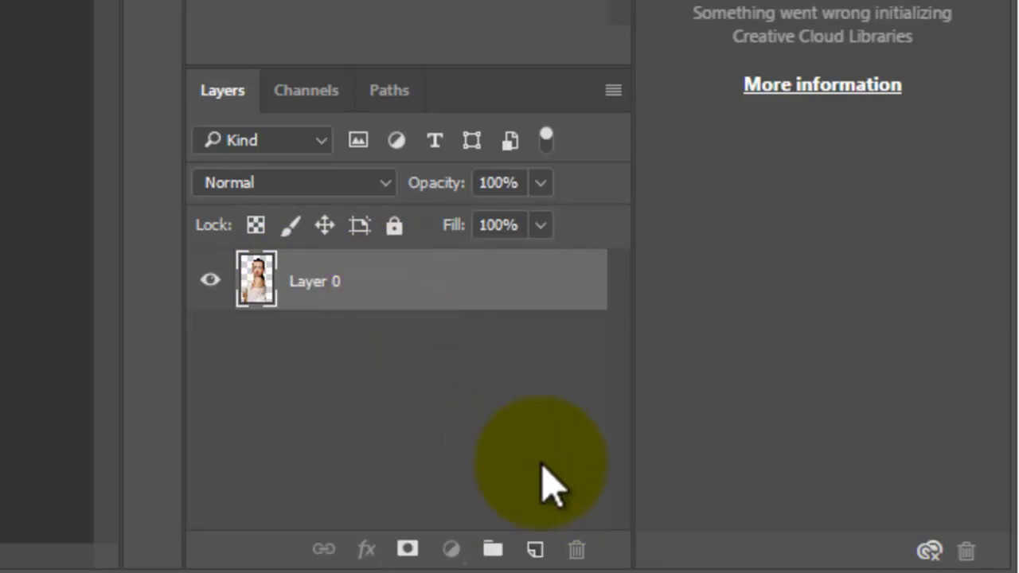
{"action": "left_click", "coordinate": [536, 553]}
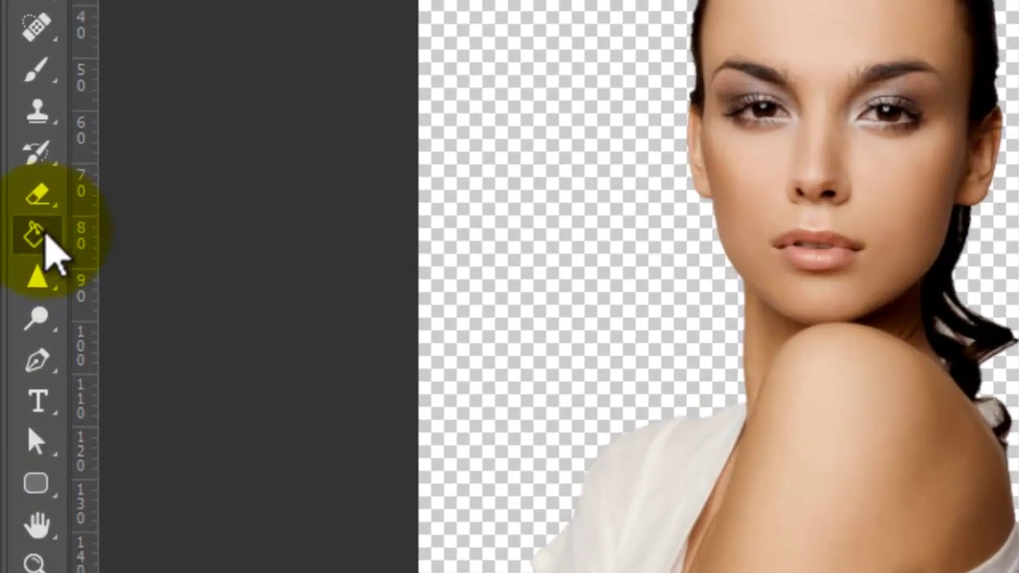
Step: Choose the Paint Bucket Tool and pick a bright blue foreground colour
{"action": "left_click", "coordinate": [45, 235]}
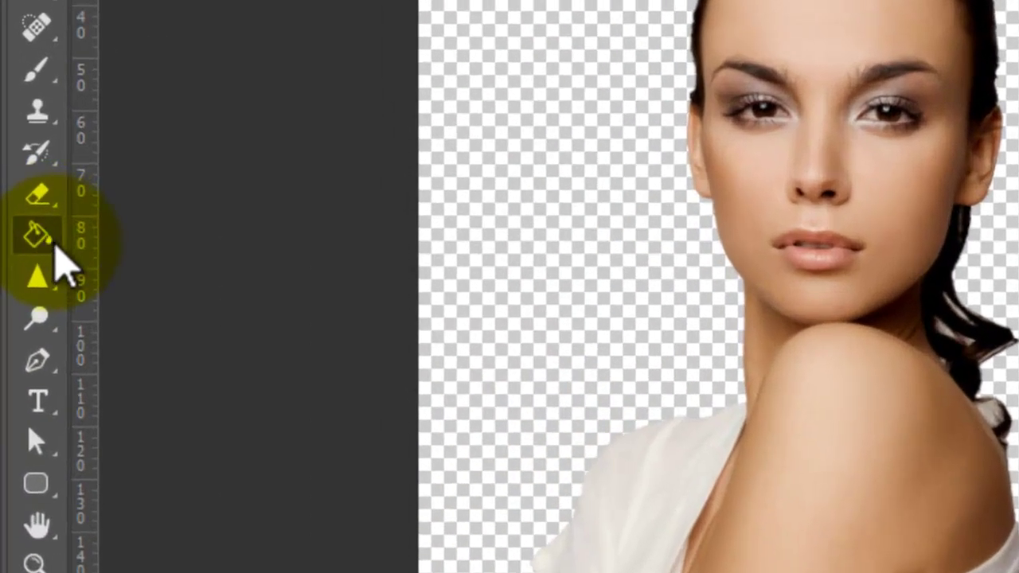
{"action": "right_click", "coordinate": [46, 252]}
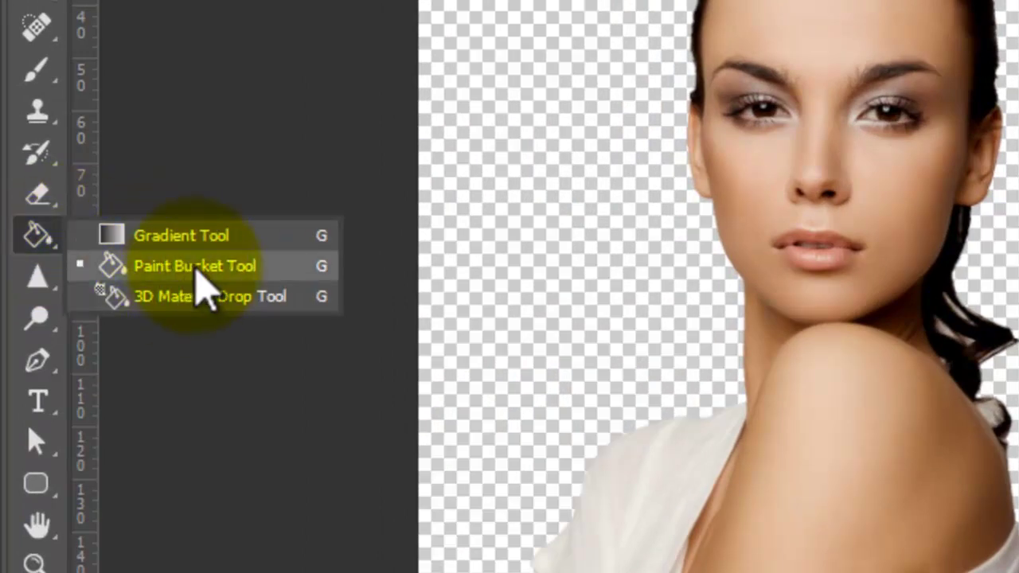
{"action": "left_click", "coordinate": [217, 266]}
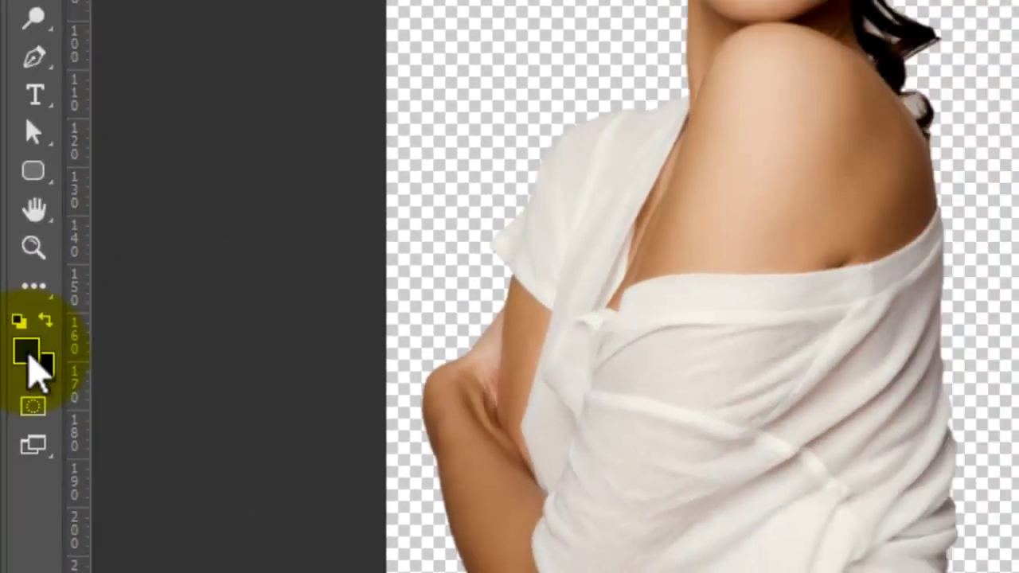
{"action": "left_click", "coordinate": [36, 319]}
{"action": "mouse_move", "coordinate": [780, 172]}
{"action": "left_mouse_down"}
{"action": "mouse_move", "coordinate": [897, 130]}
{"action": "mouse_move", "coordinate": [823, 141]}
{"action": "mouse_move", "coordinate": [828, 131]}
{"action": "left_mouse_up"}
Step: Confirm the #5ca4fb foreground colour and fill Layer 1 with it
{"action": "left_click", "coordinate": [832, 129]}
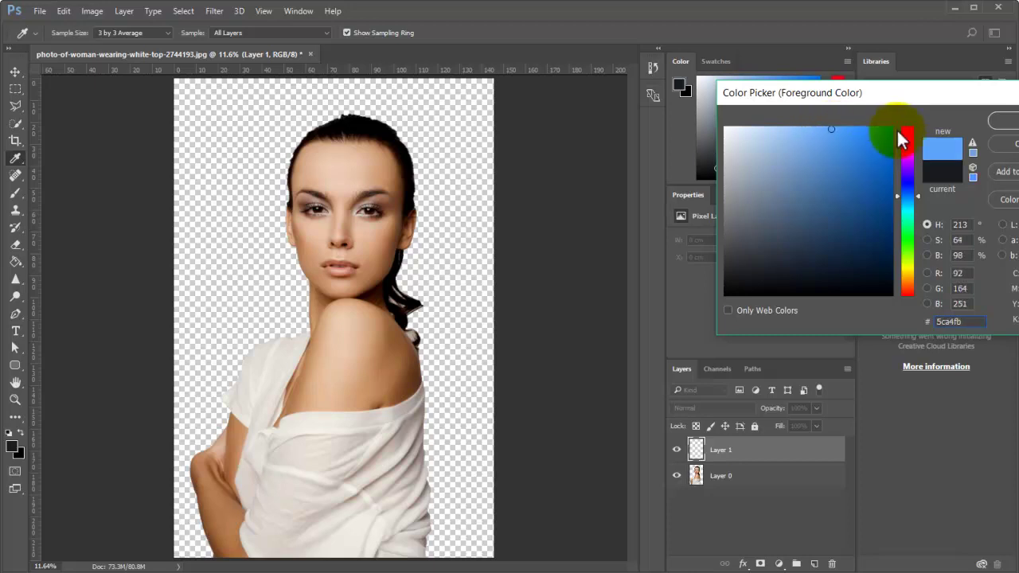
{"action": "left_click", "coordinate": [1004, 131]}
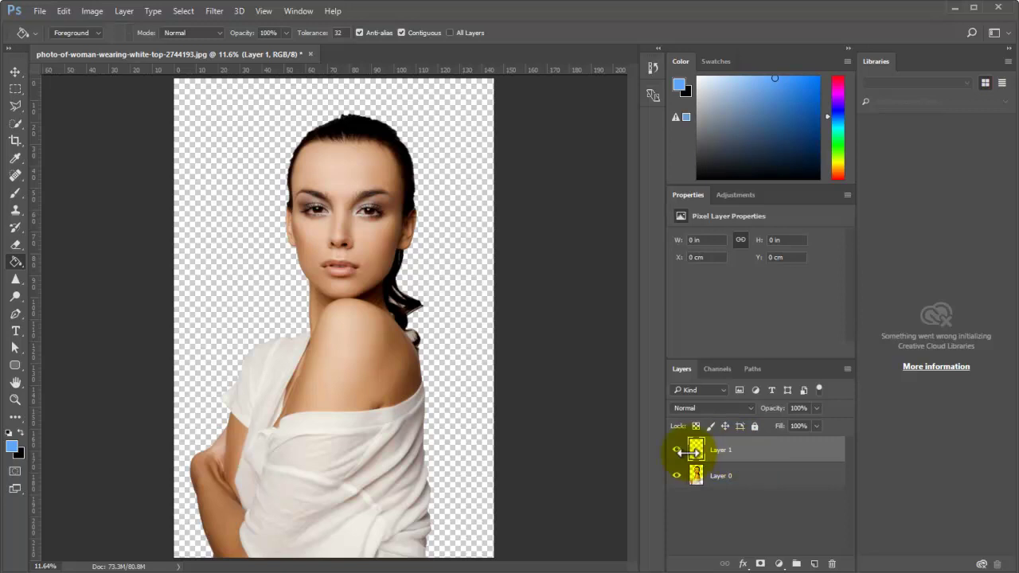
{"action": "left_click", "coordinate": [264, 283]}
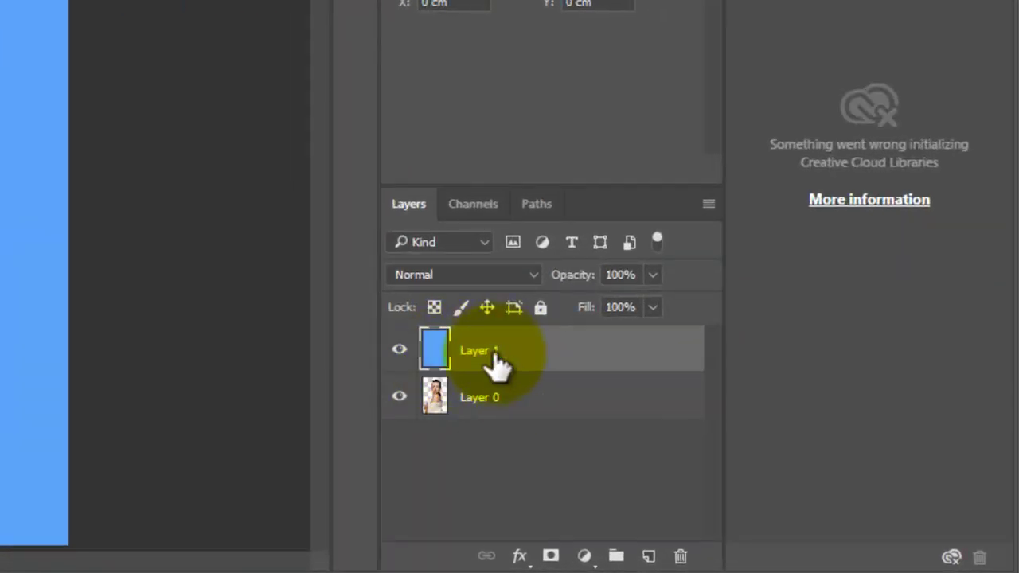
Step: Move Layer 0 with the woman above the blue Layer 1
{"action": "left_click", "coordinate": [482, 402]}
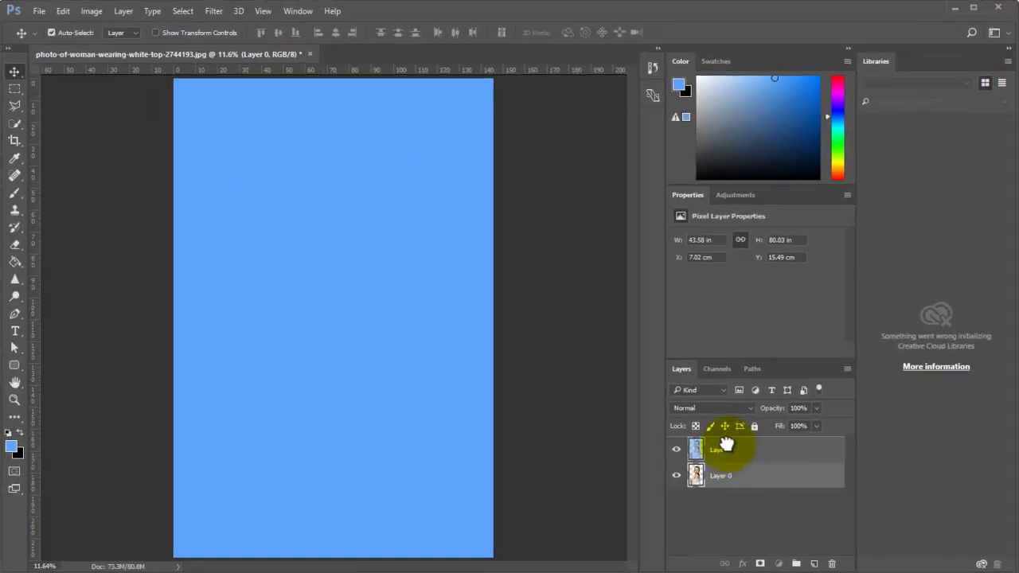
{"action": "left_click_drag", "start_coordinate": [726, 446], "coordinate": [729, 450]}
{"action": "left_click", "coordinate": [757, 494]}
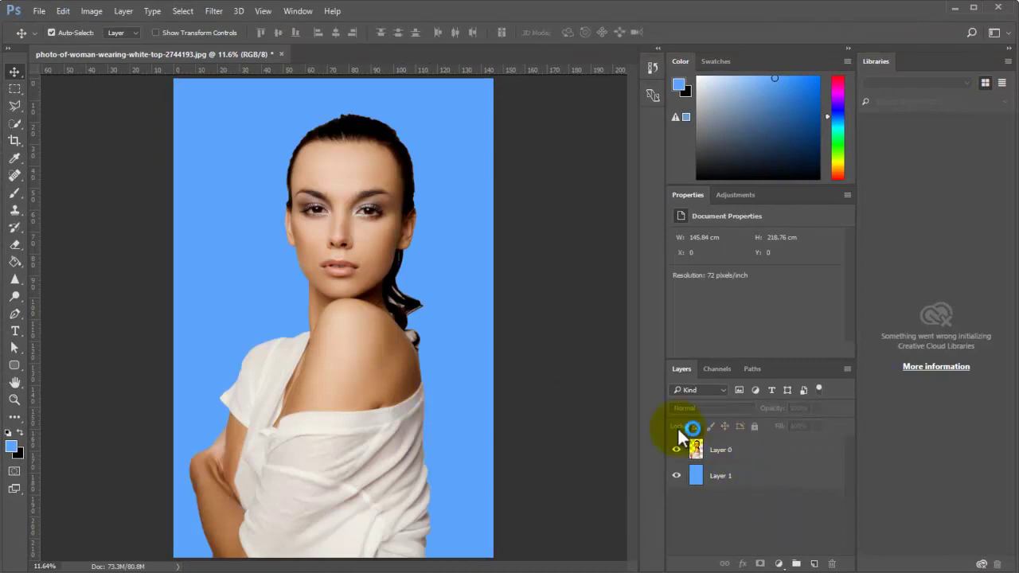
{"action": "left_click", "coordinate": [724, 451]}
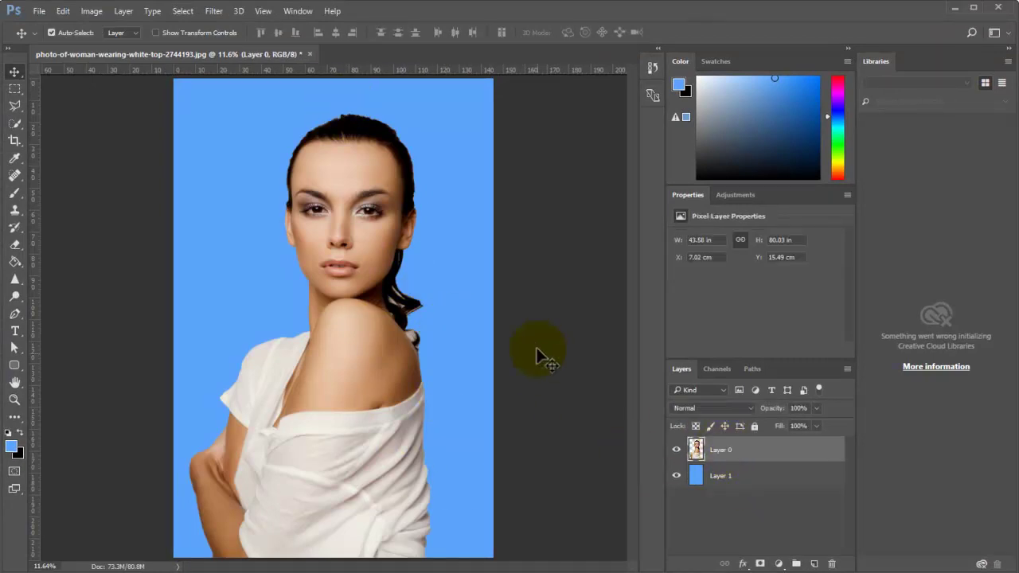
{"action": "left_click_drag", "start_coordinate": [523, 407], "coordinate": [448, 305]}
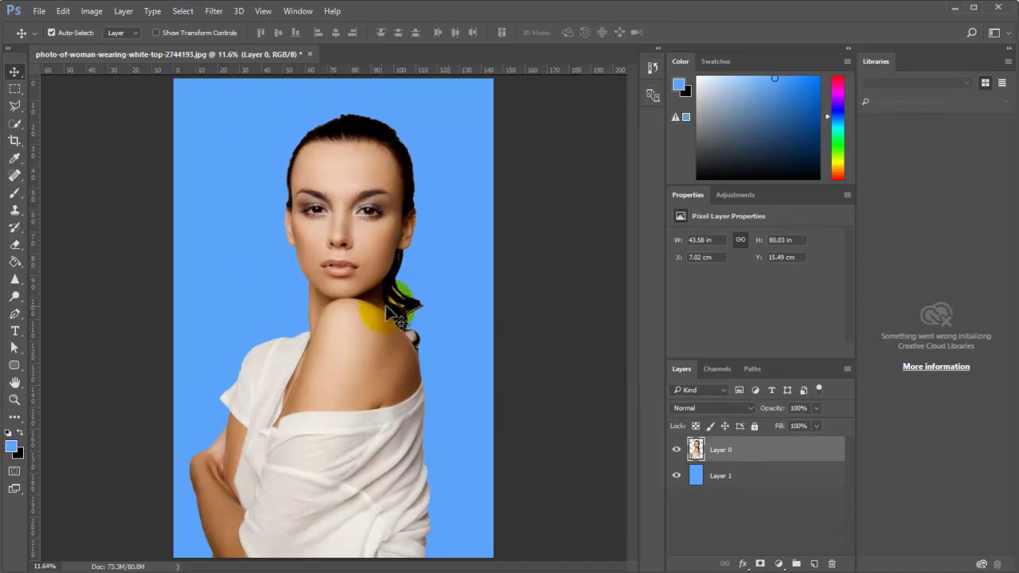
{"action": "left_click", "coordinate": [189, 104]}
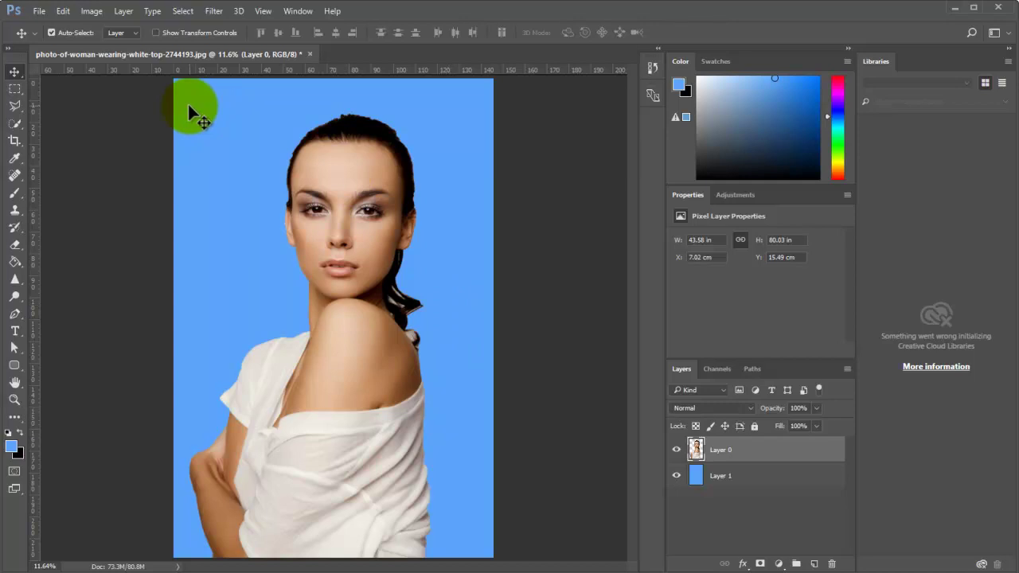
{"action": "left_click", "coordinate": [207, 151]}
{"action": "left_click", "coordinate": [14, 124]}
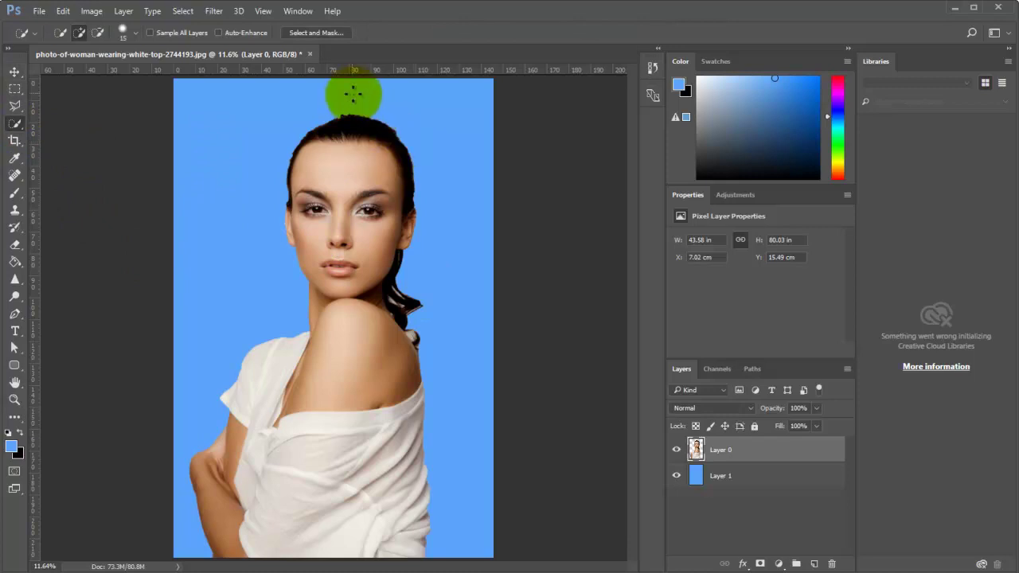